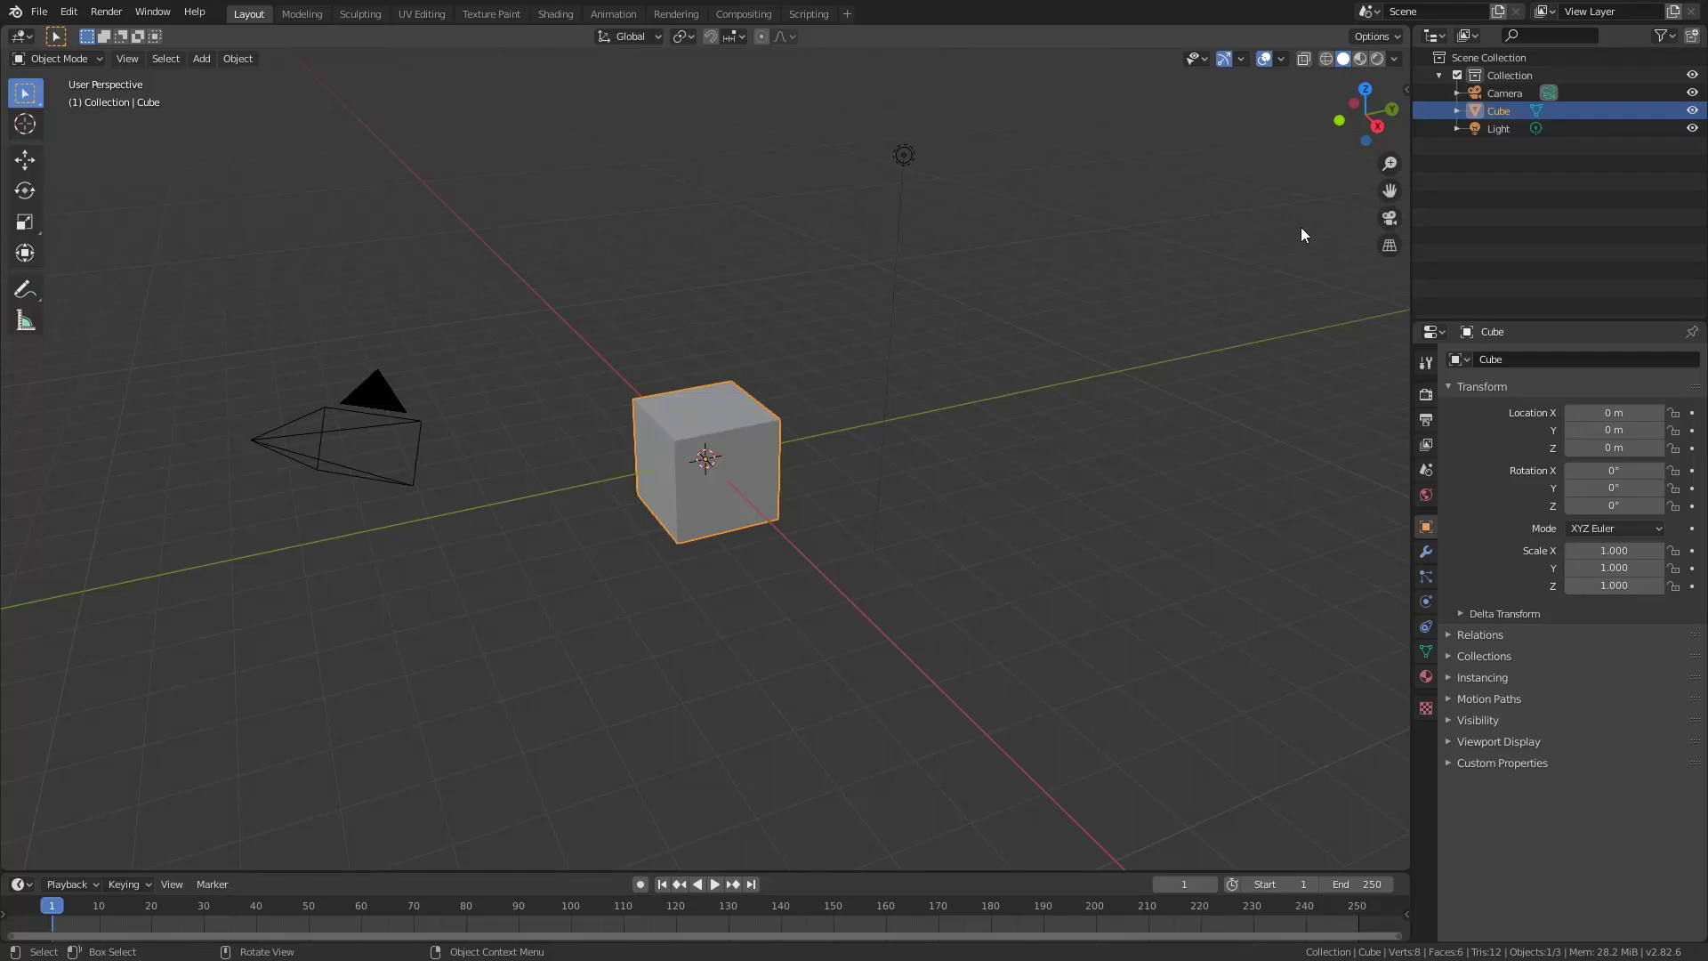
Step: Change the Render Properties engine from Eevee to Cycles
click(1433, 396)
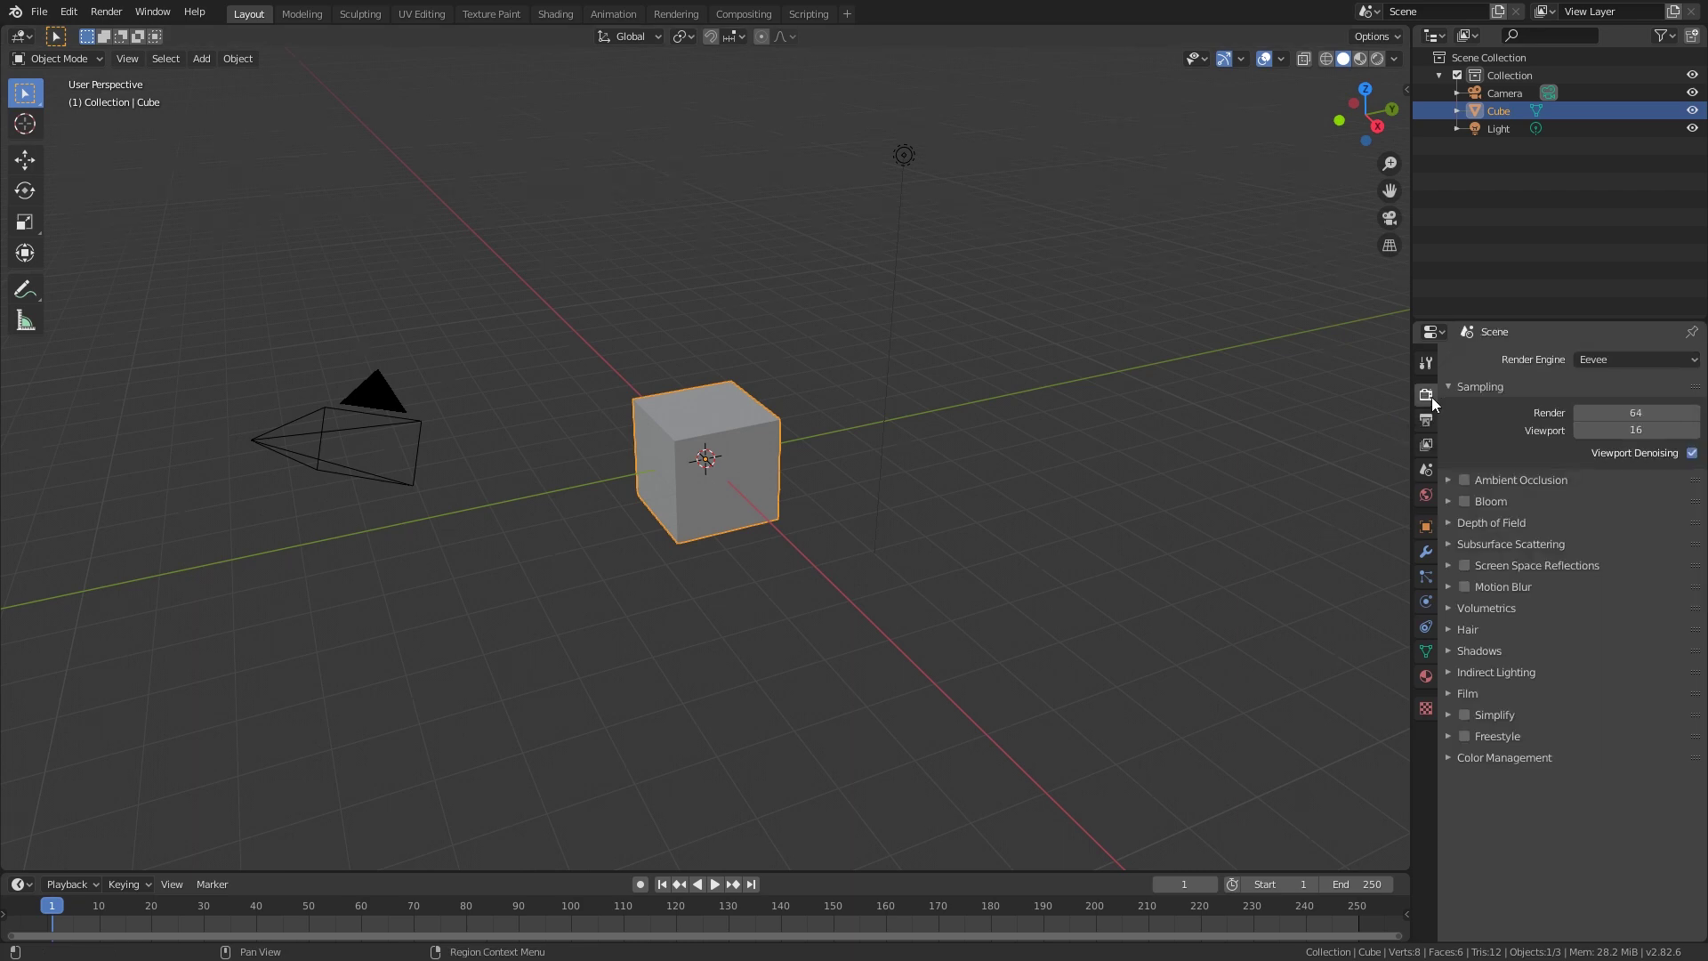
click(1618, 359)
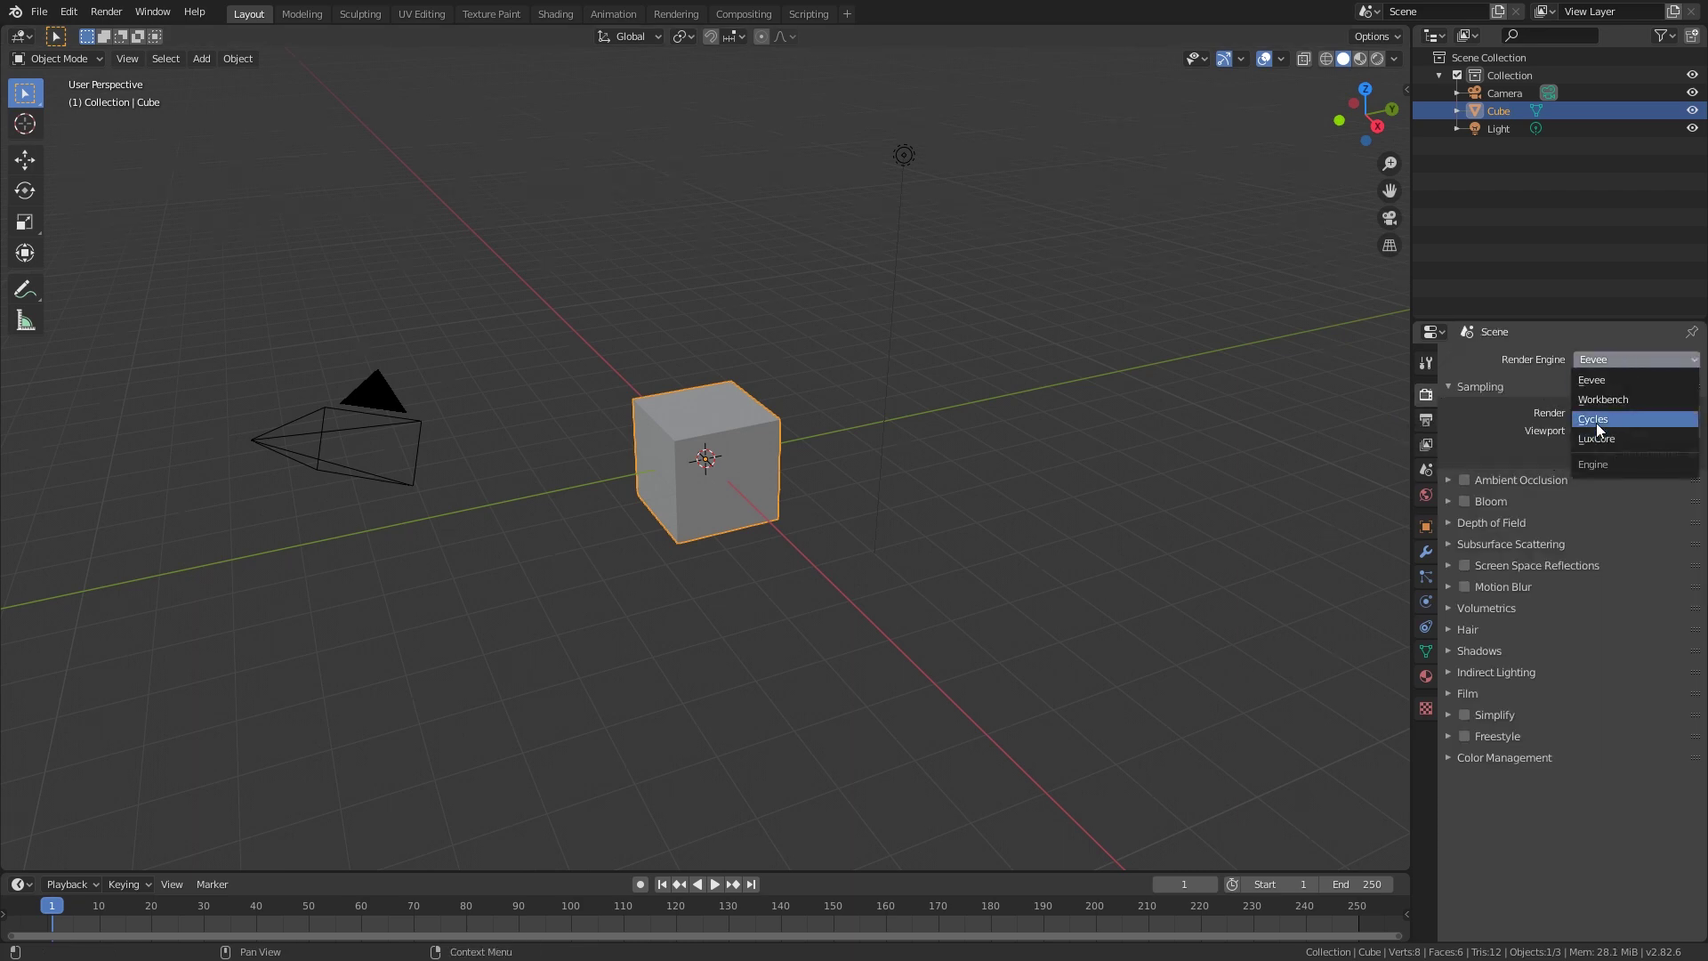
click(1596, 424)
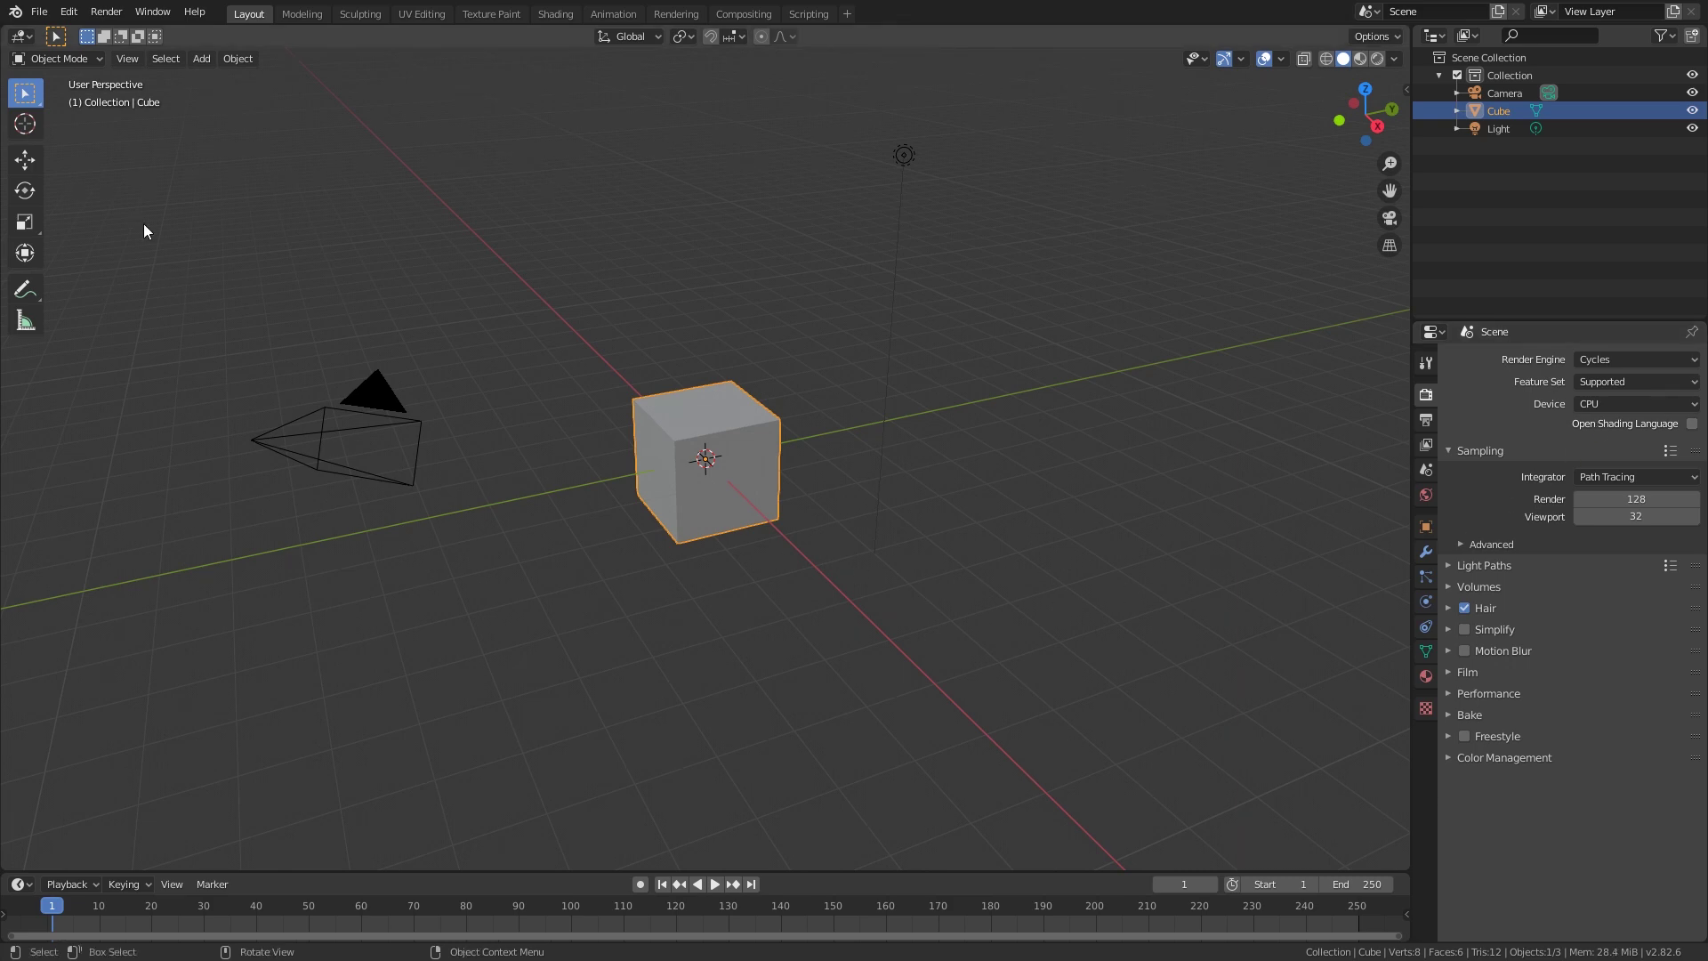
Step: Append the Super Denoiser node group from B:\Super Denoiser [Append nodegroup].blend > NodeTree
click(44, 12)
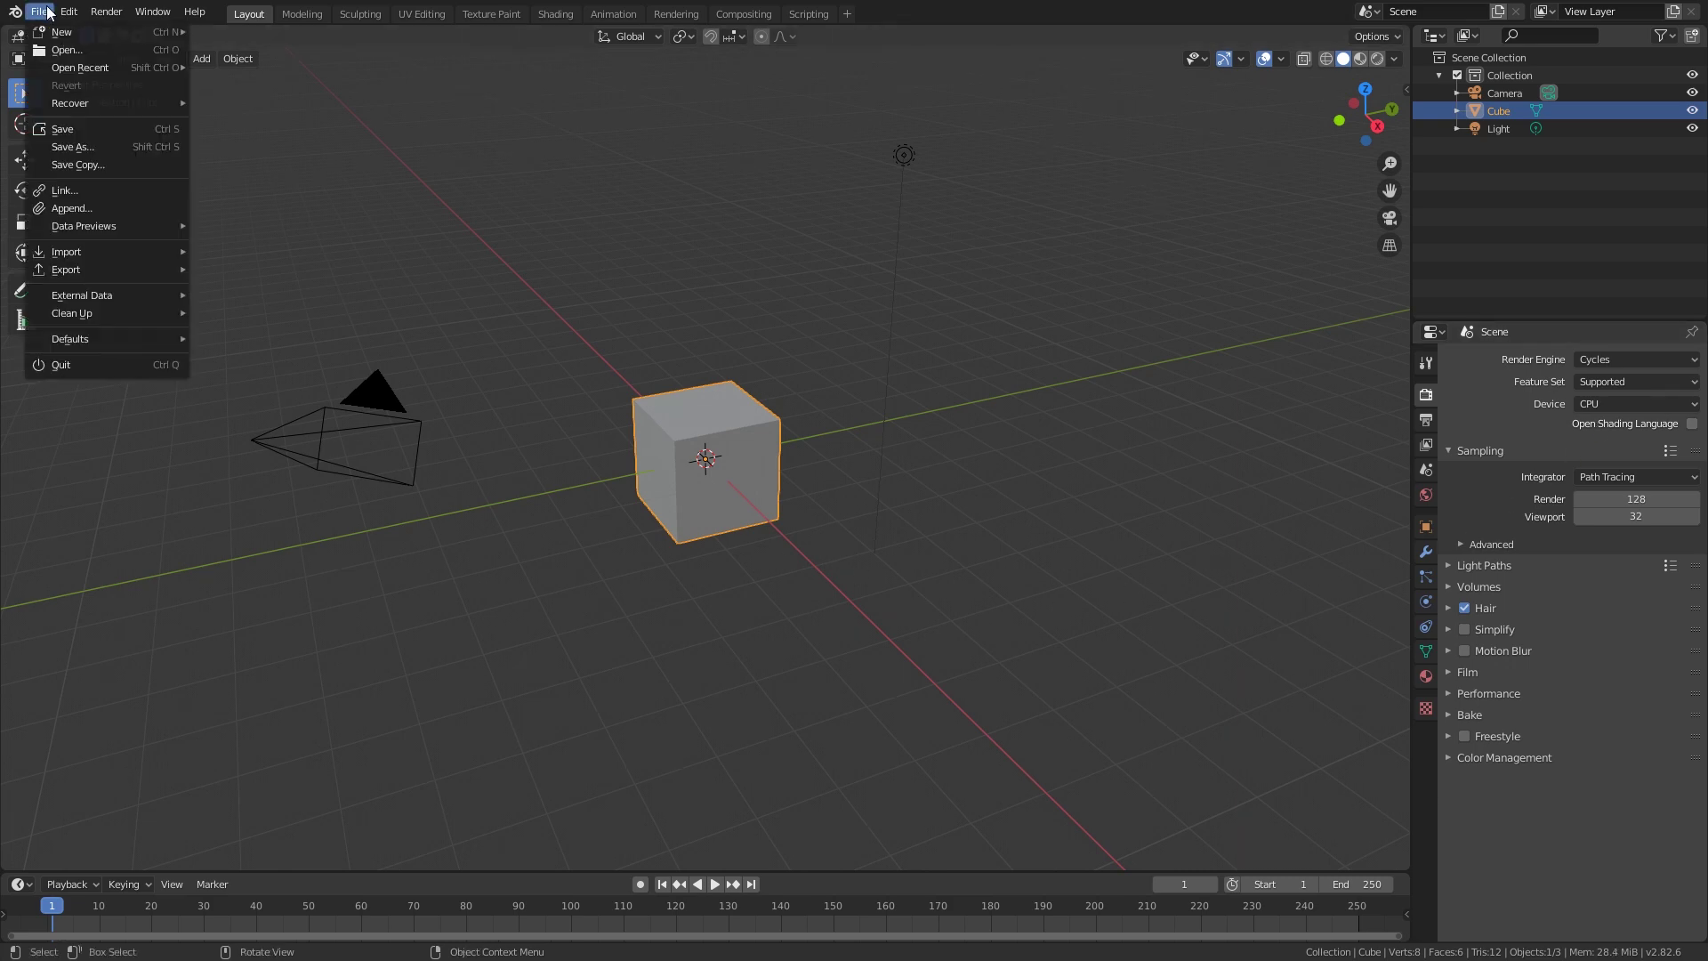
click(72, 210)
click(450, 281)
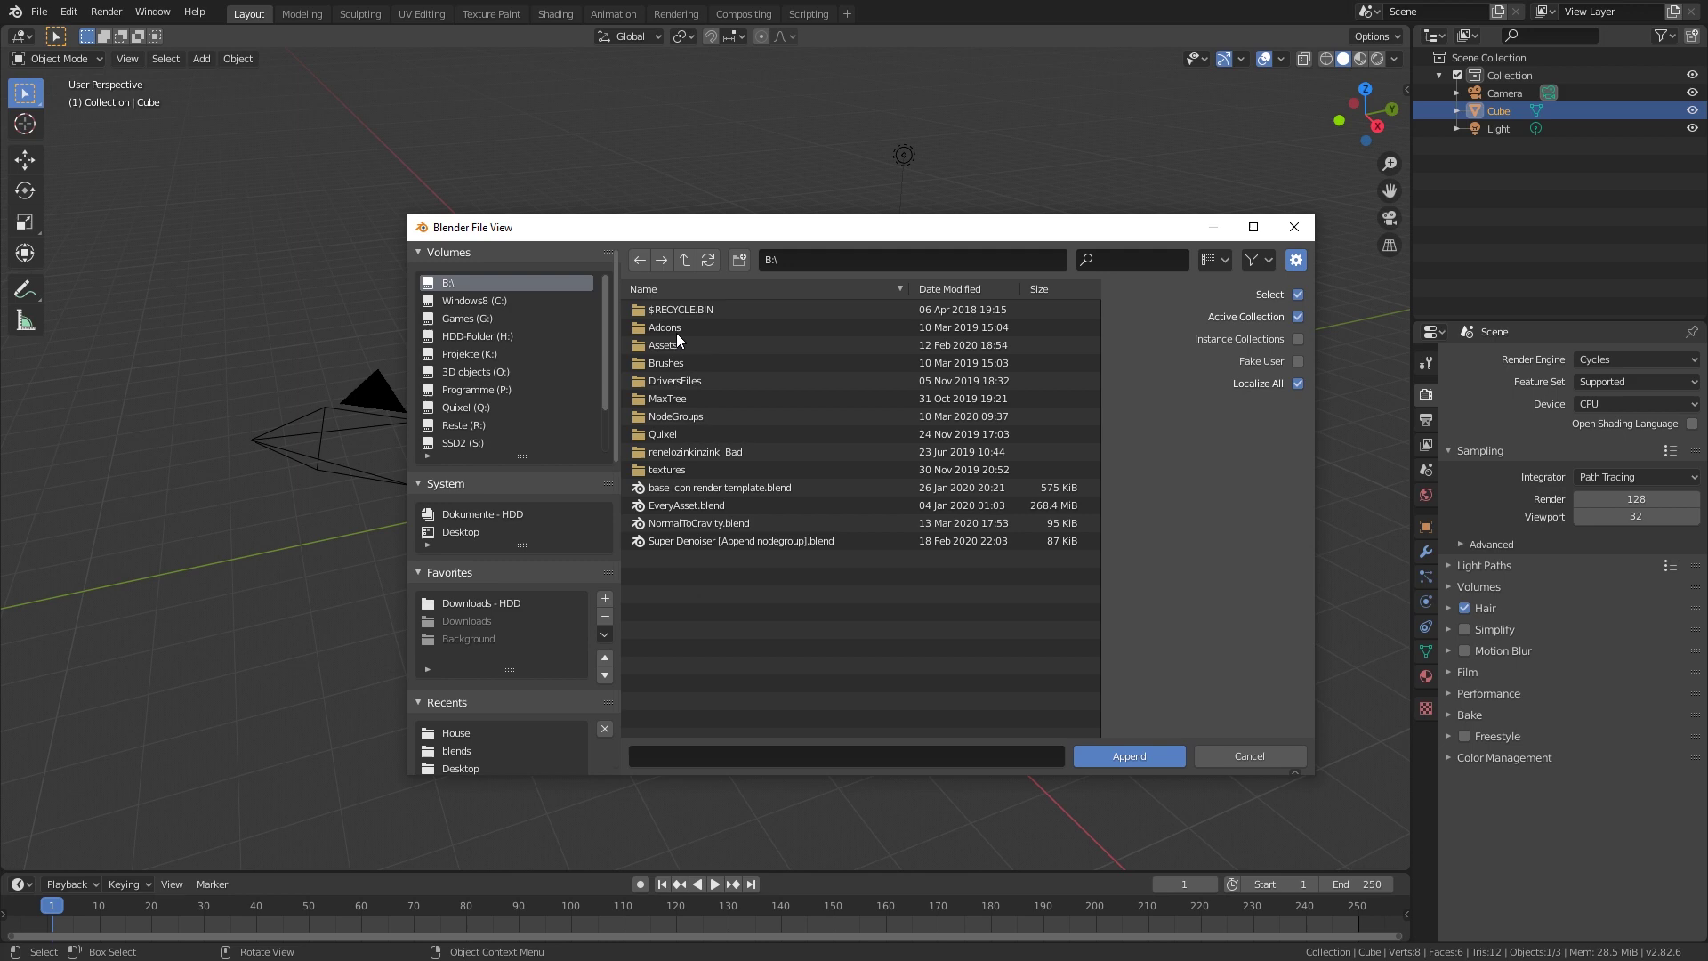
double_click(750, 543)
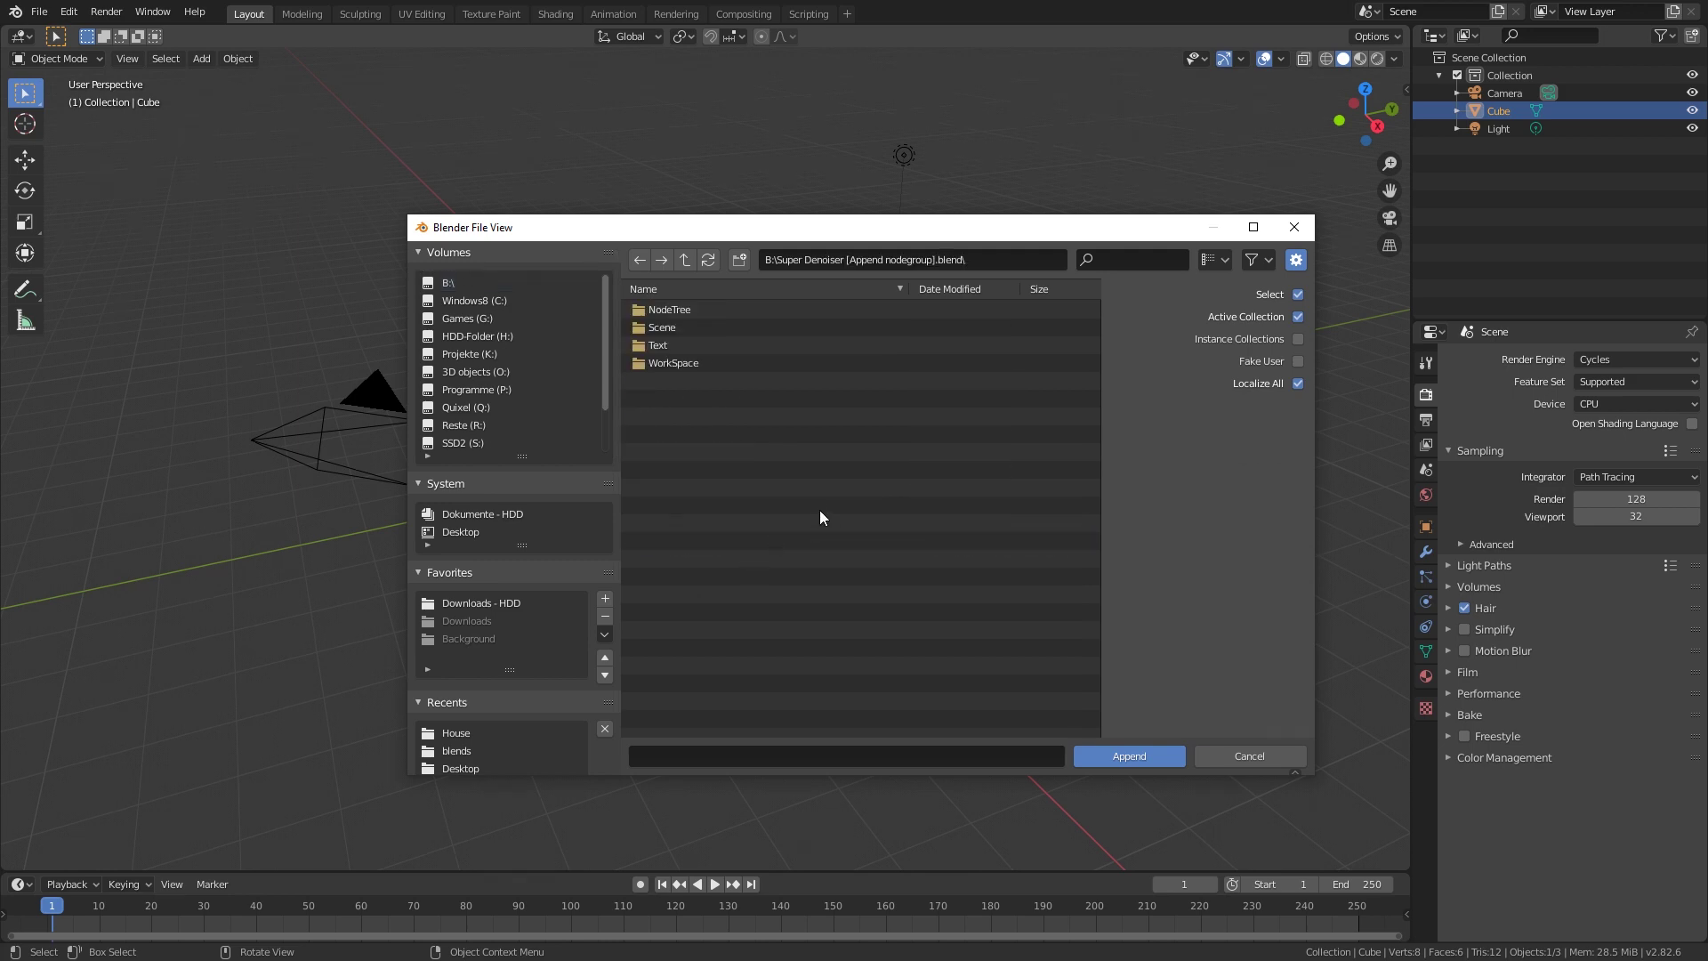
double_click(727, 309)
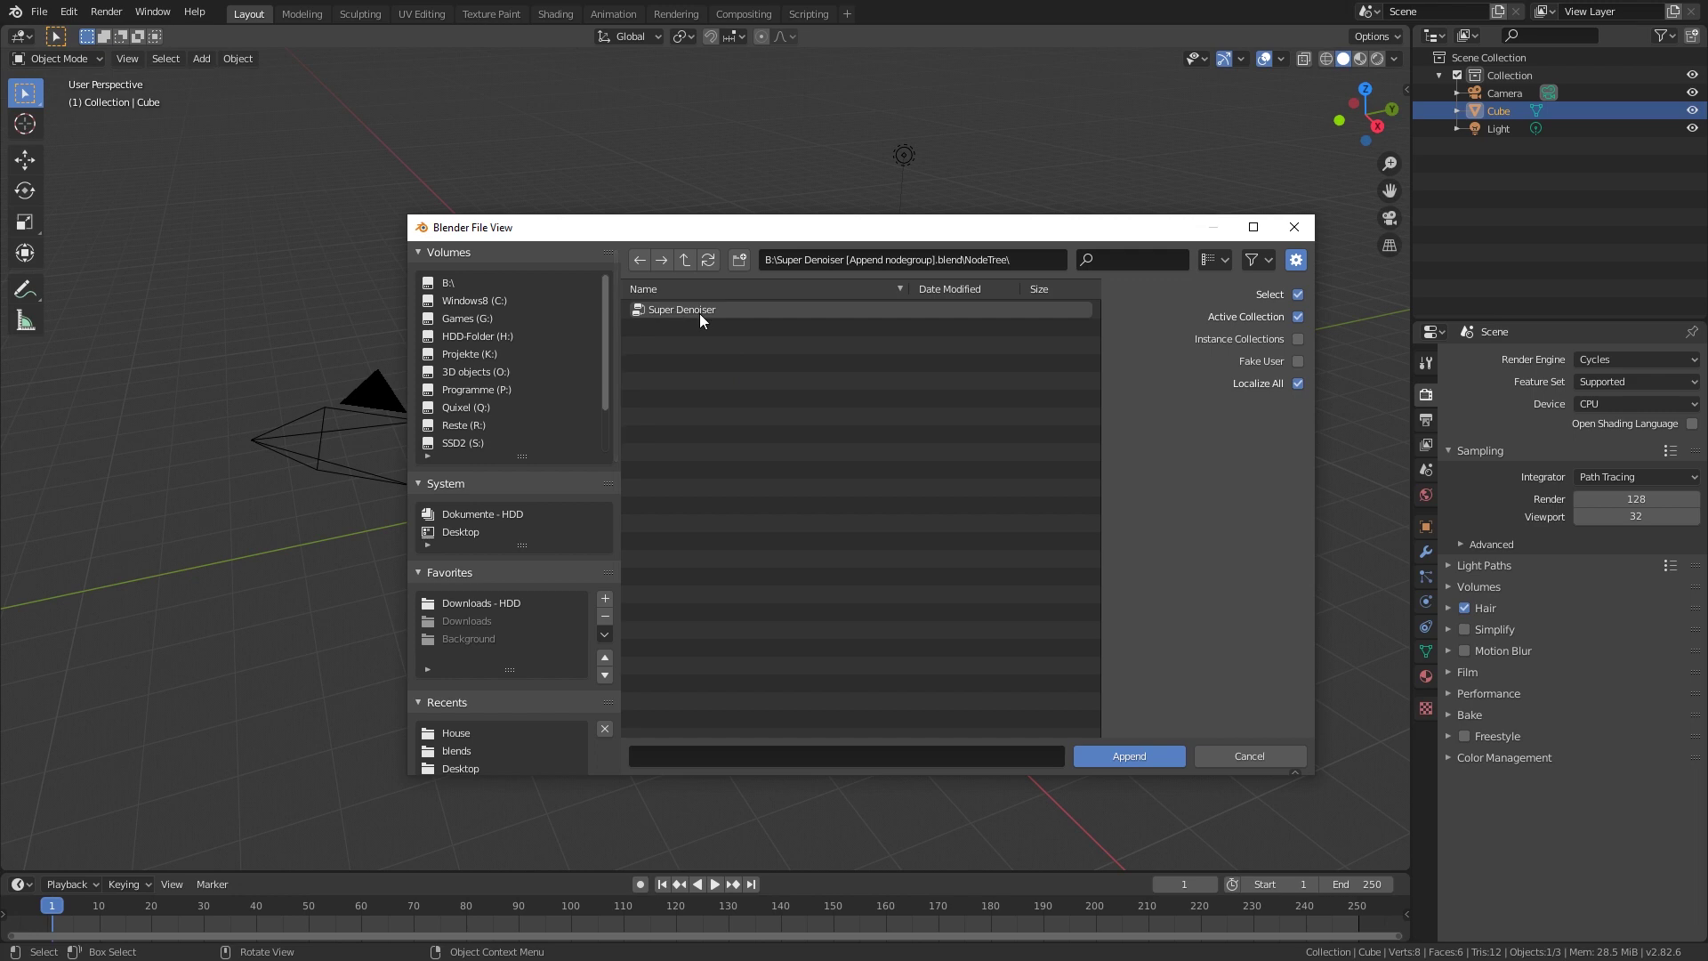
double_click(700, 313)
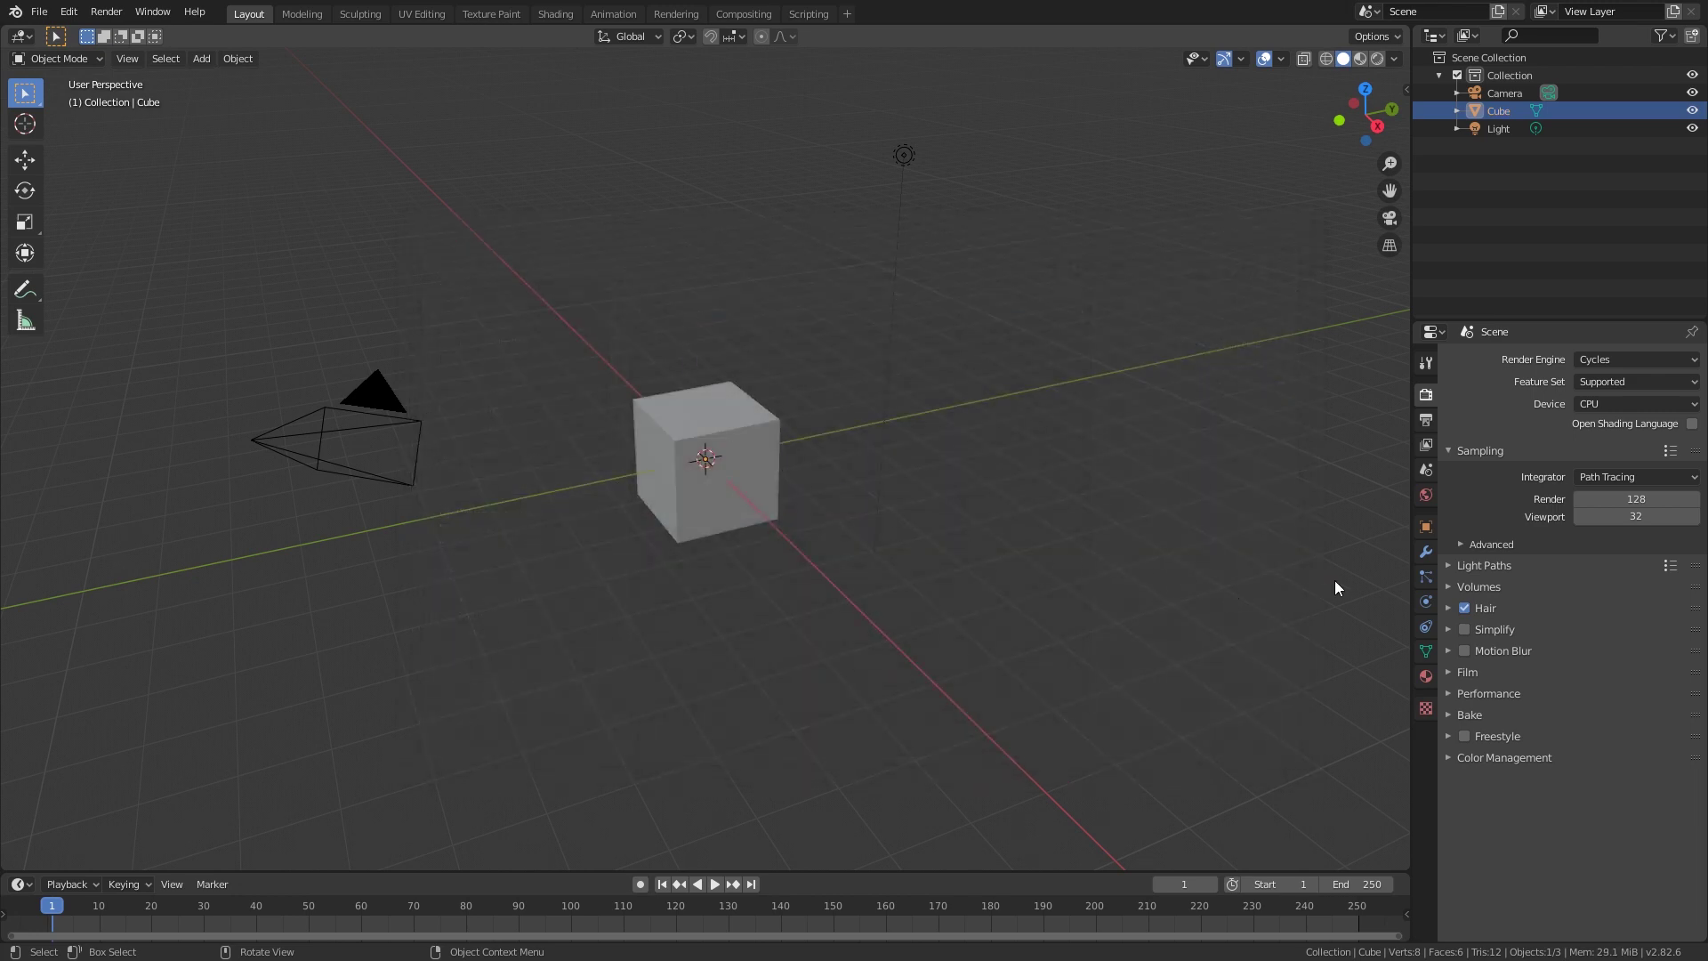
Step: In View Layer passes, enable all Diffuse, Glossy, Transmission, Subsurface and Volume light passes
click(1426, 444)
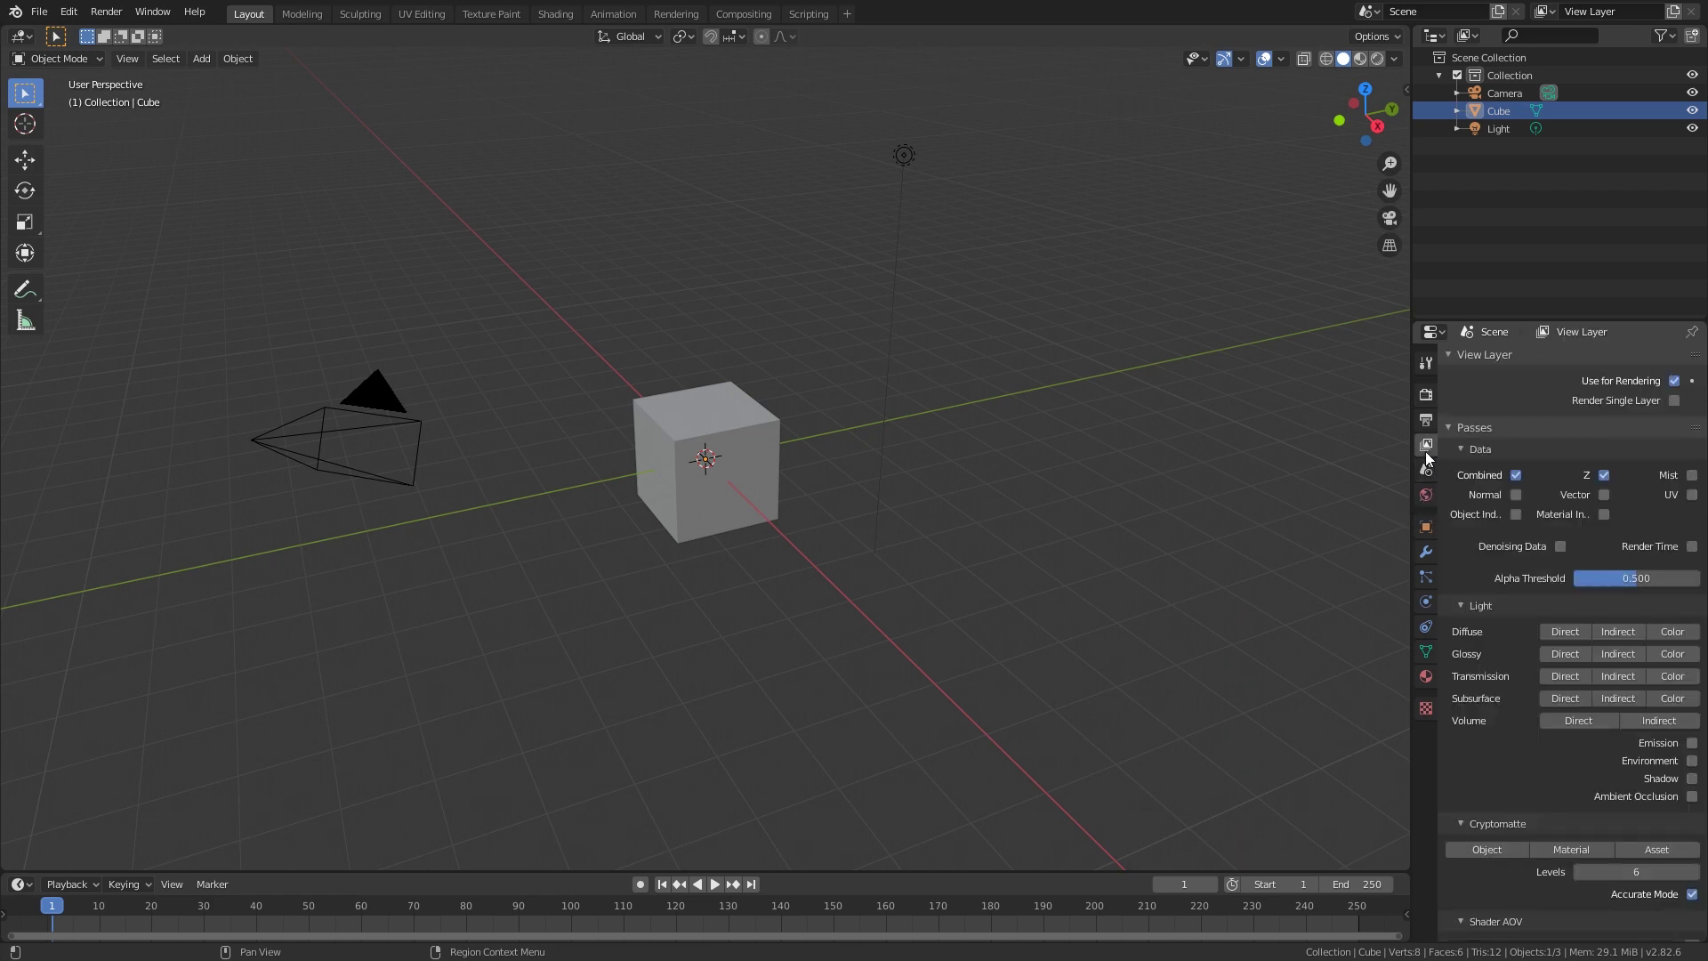
click(1565, 634)
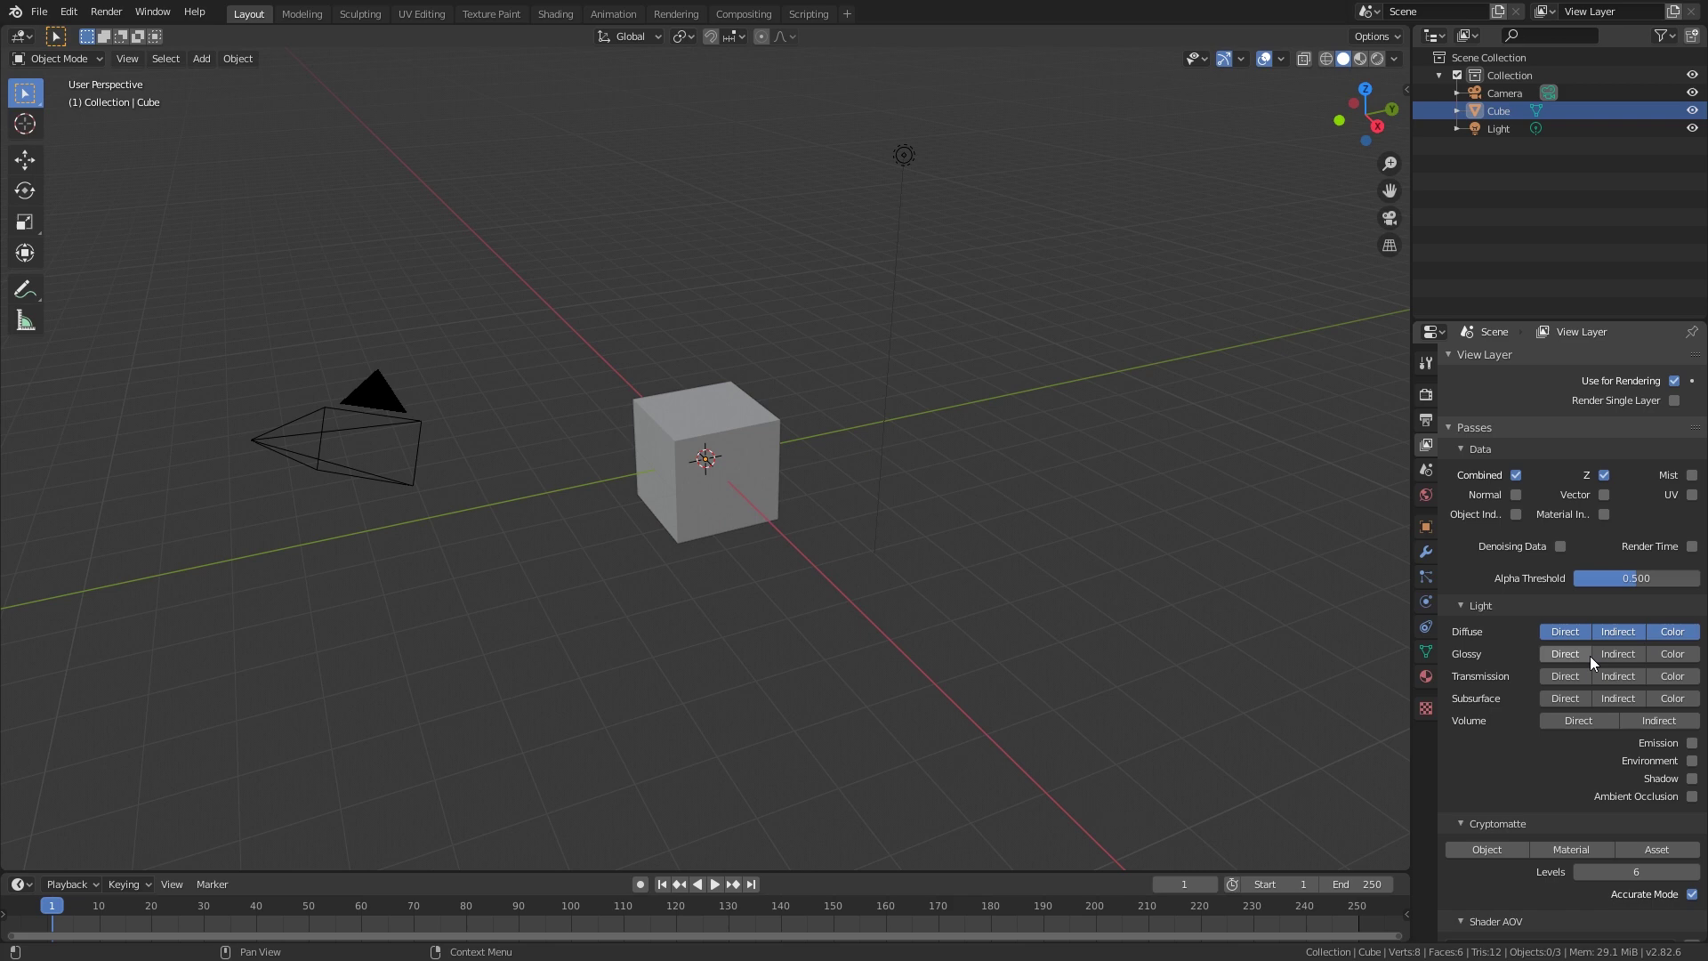
drag(1591, 655, 1675, 654)
drag(1565, 677, 1676, 677)
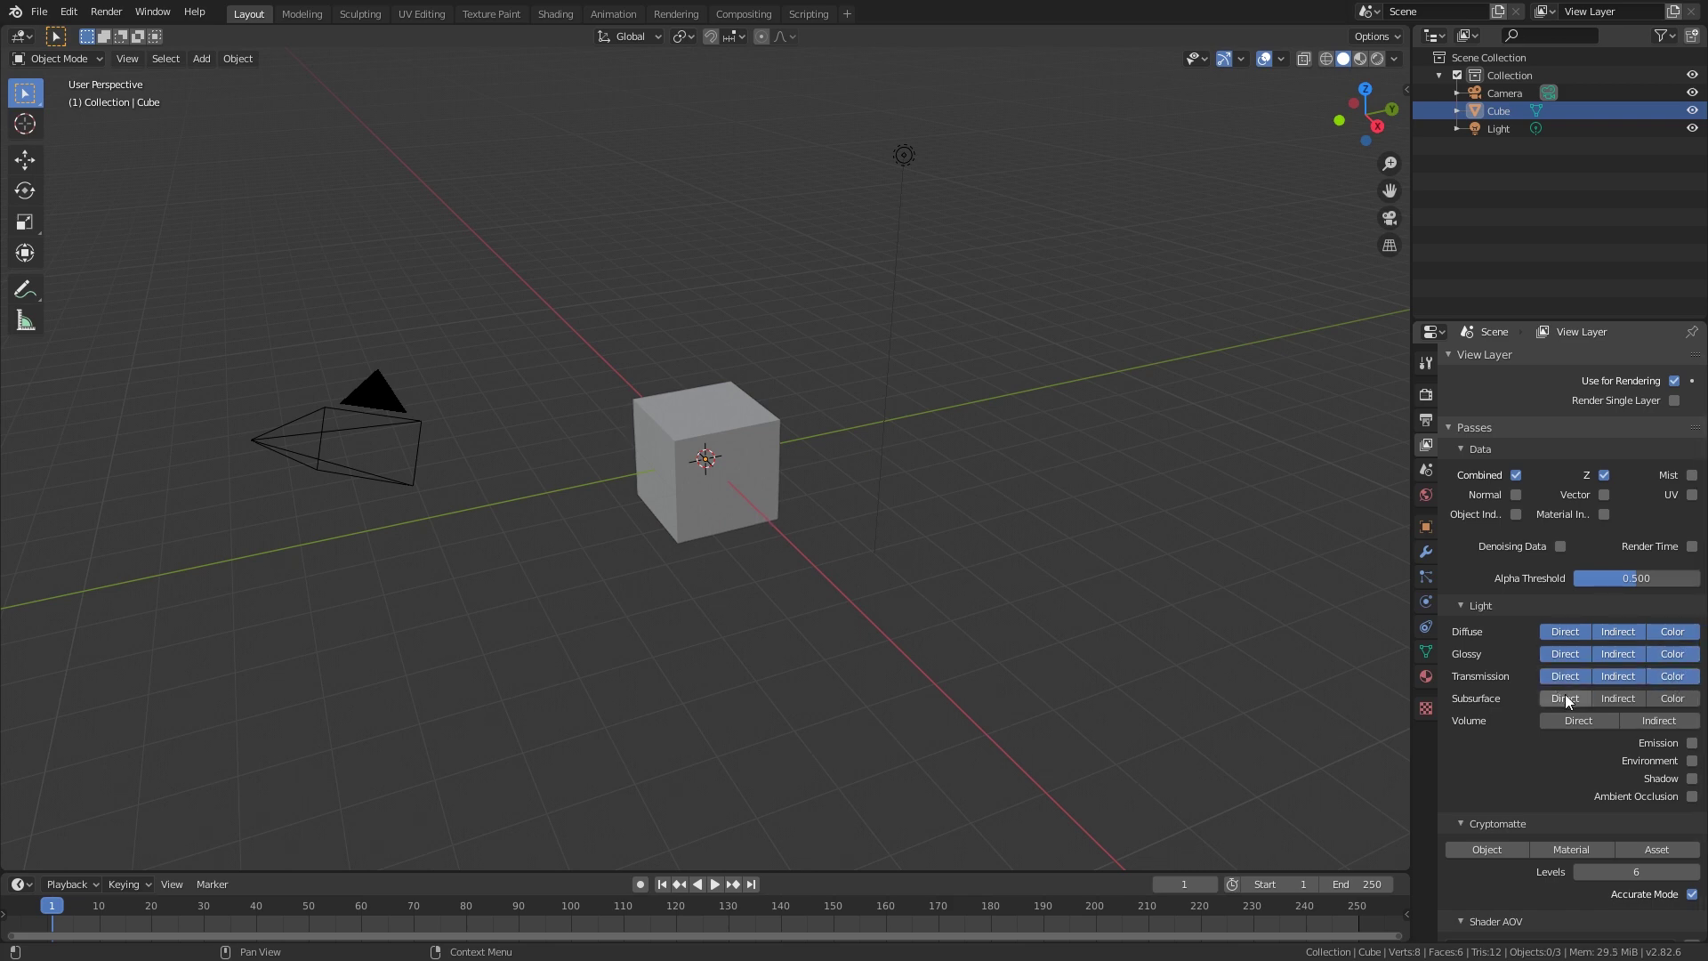
mouse_move(1566, 700)
mouse_down()
mouse_move(1675, 698)
mouse_move(1691, 721)
mouse_up()
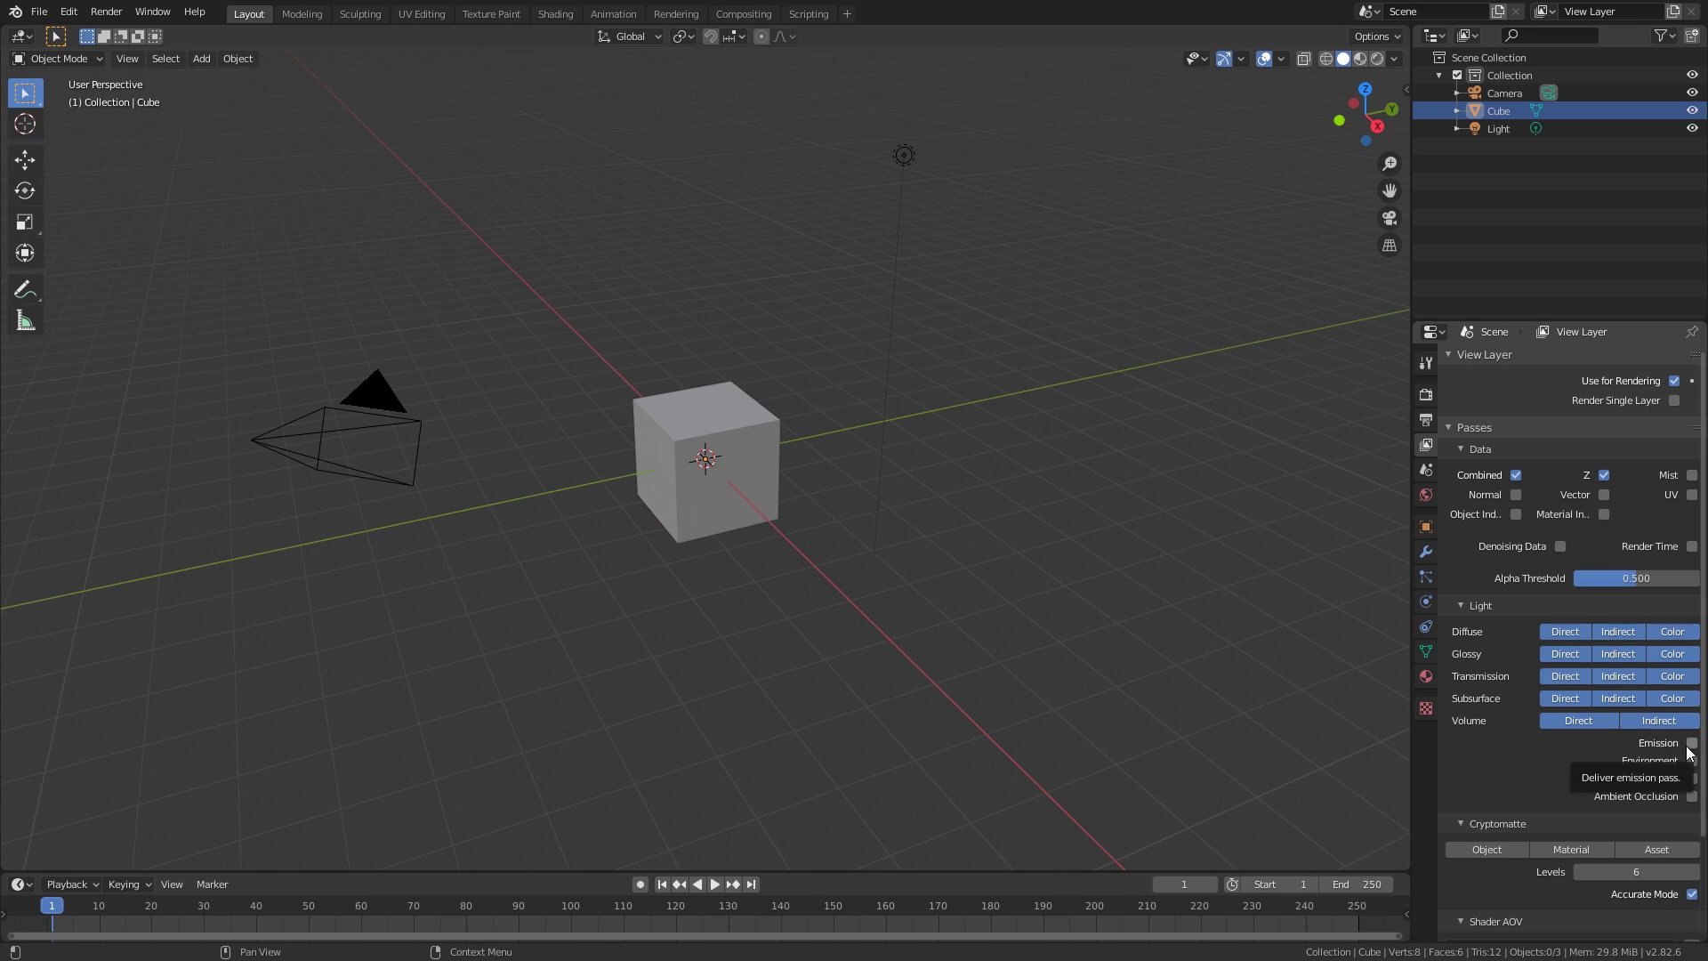
Step: Enable the Emission, Environment and Denoising Data passes
click(1693, 742)
click(1693, 761)
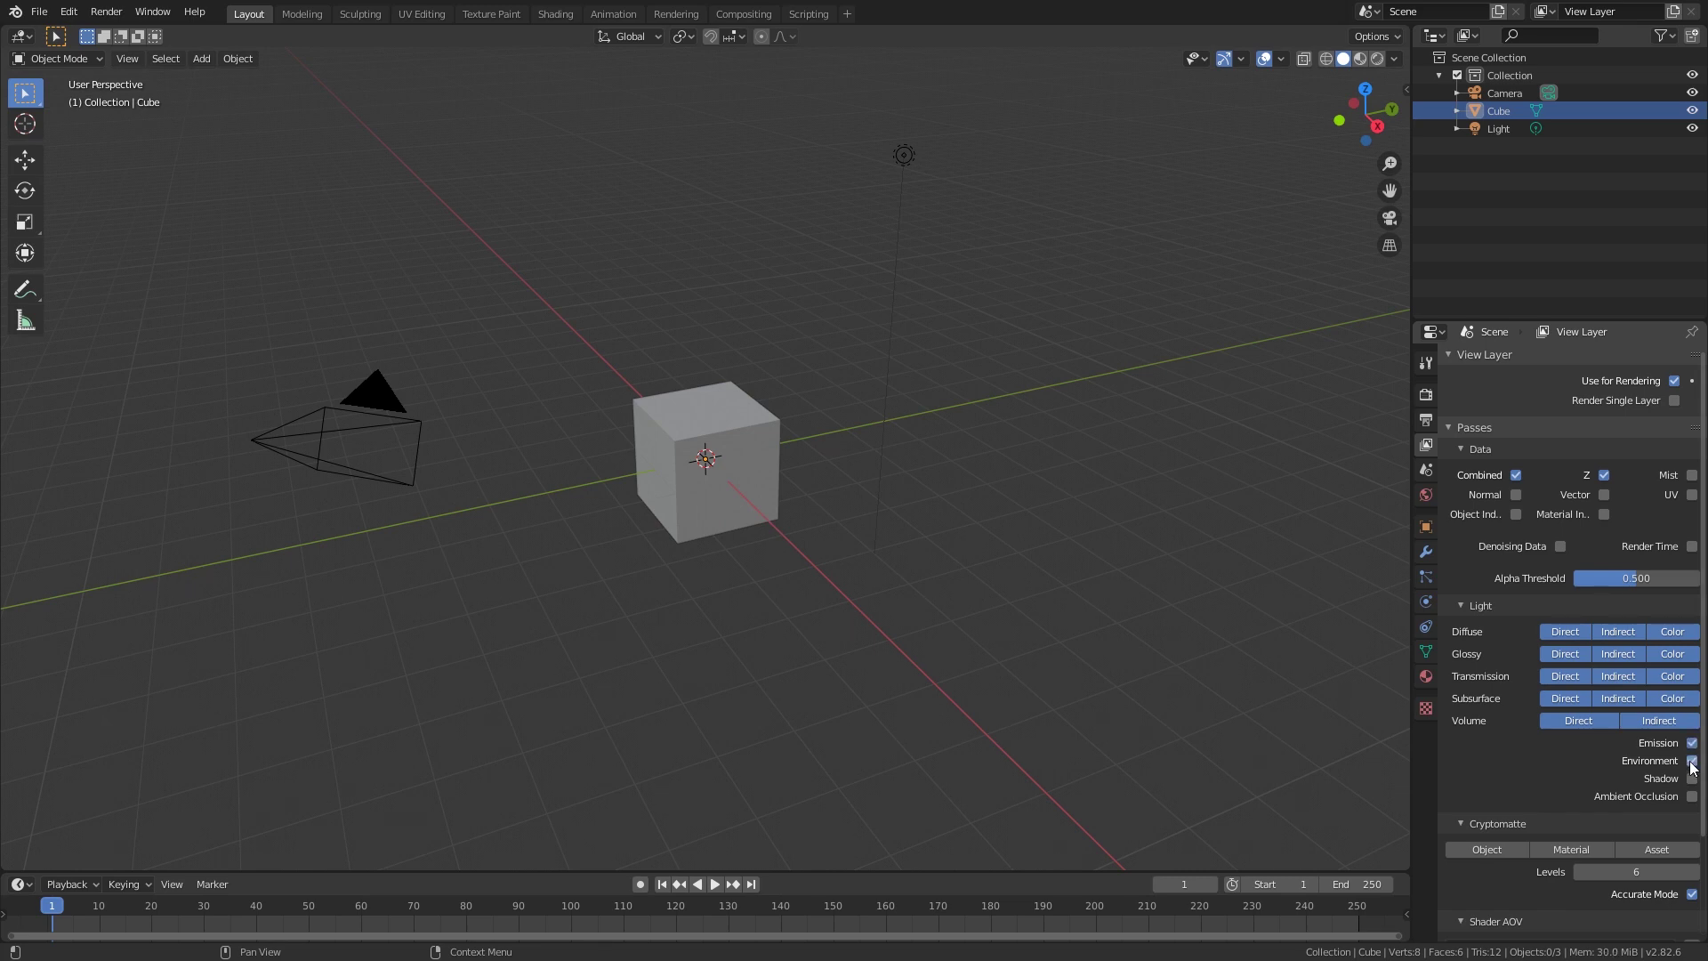
click(1562, 547)
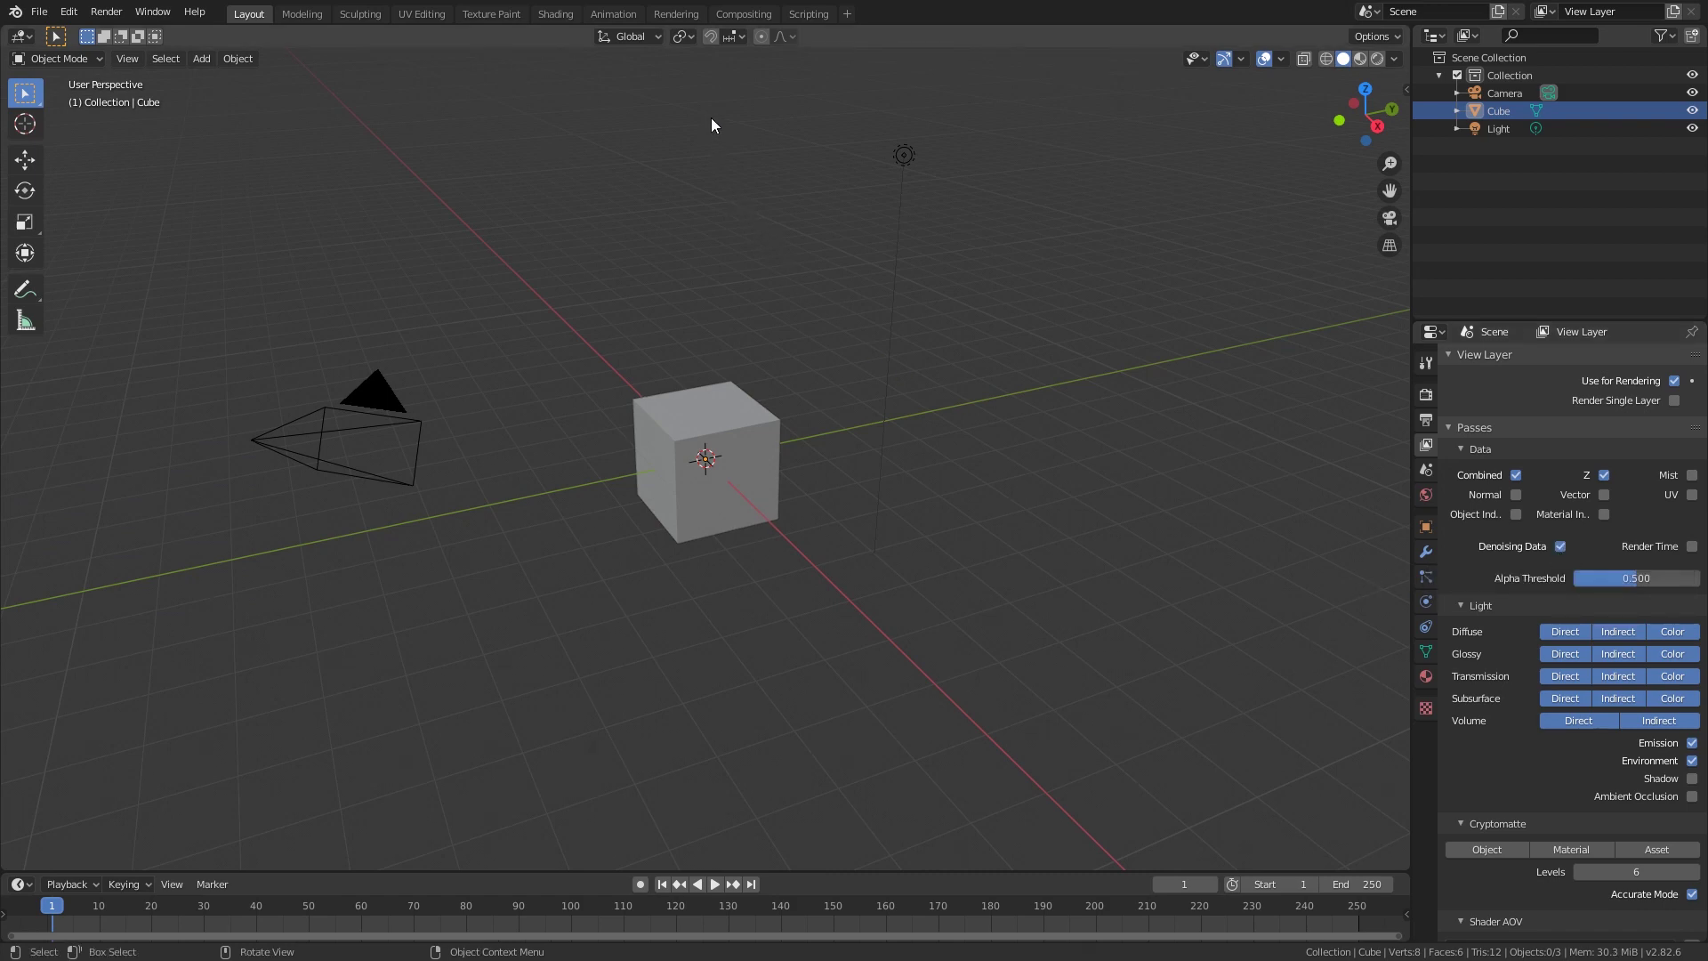
Step: Enable Use Nodes in the Compositing workspace and move Render Layers far left of Composite
click(731, 16)
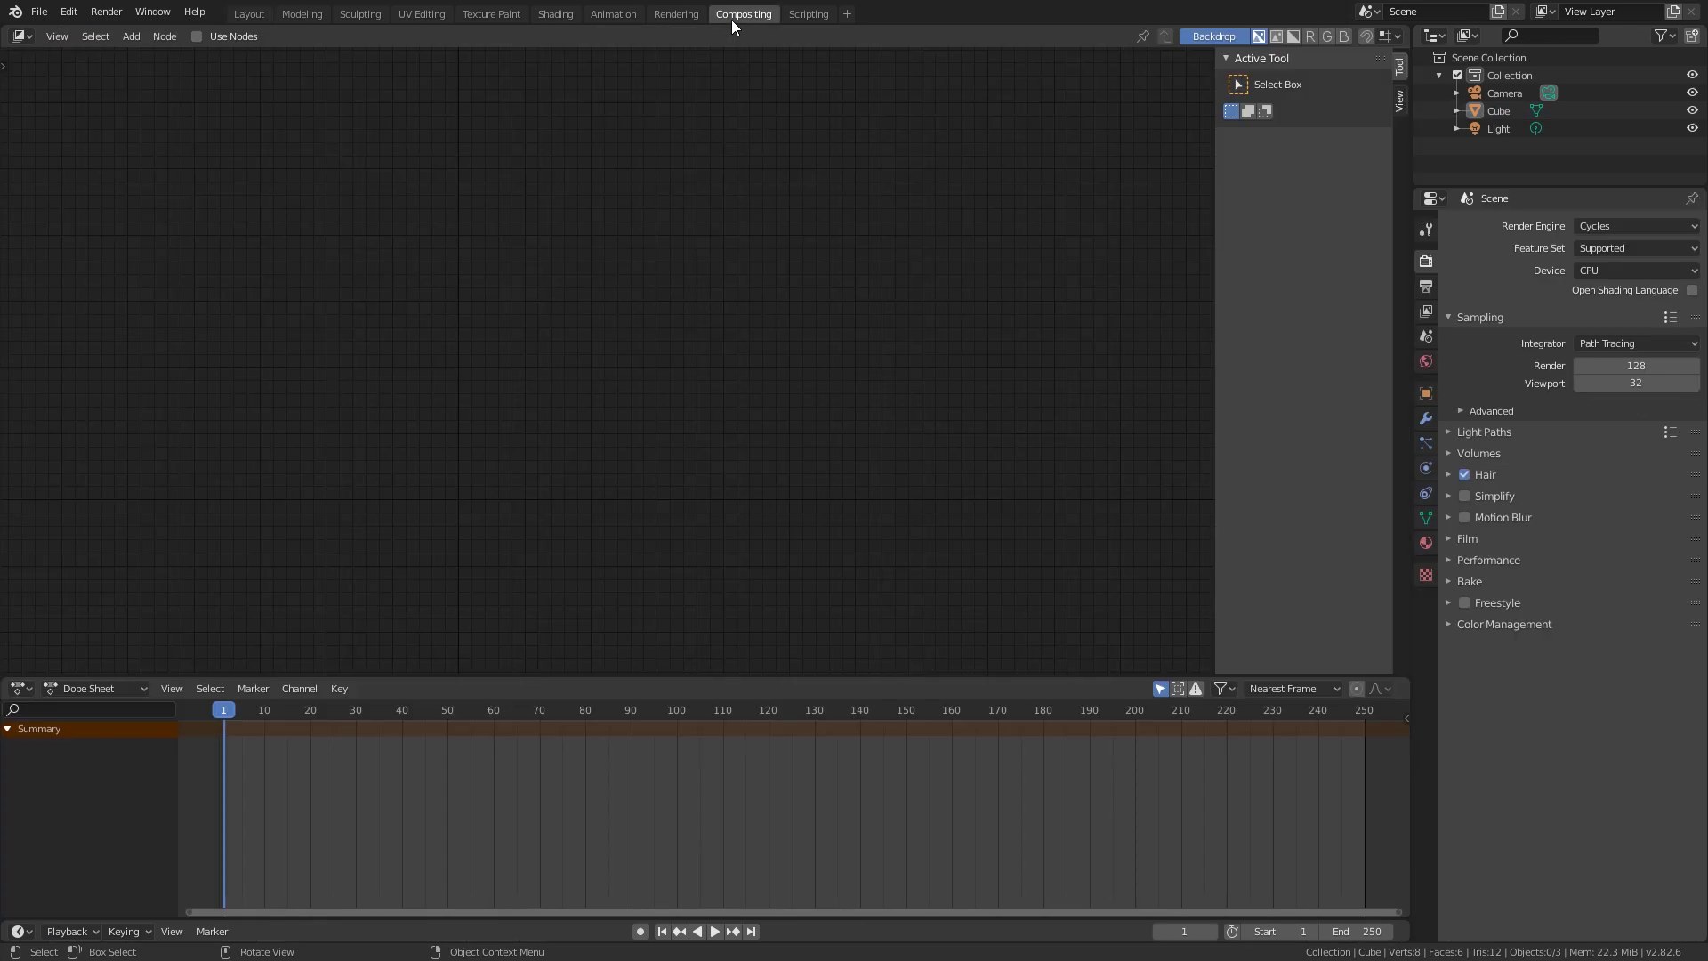
click(195, 36)
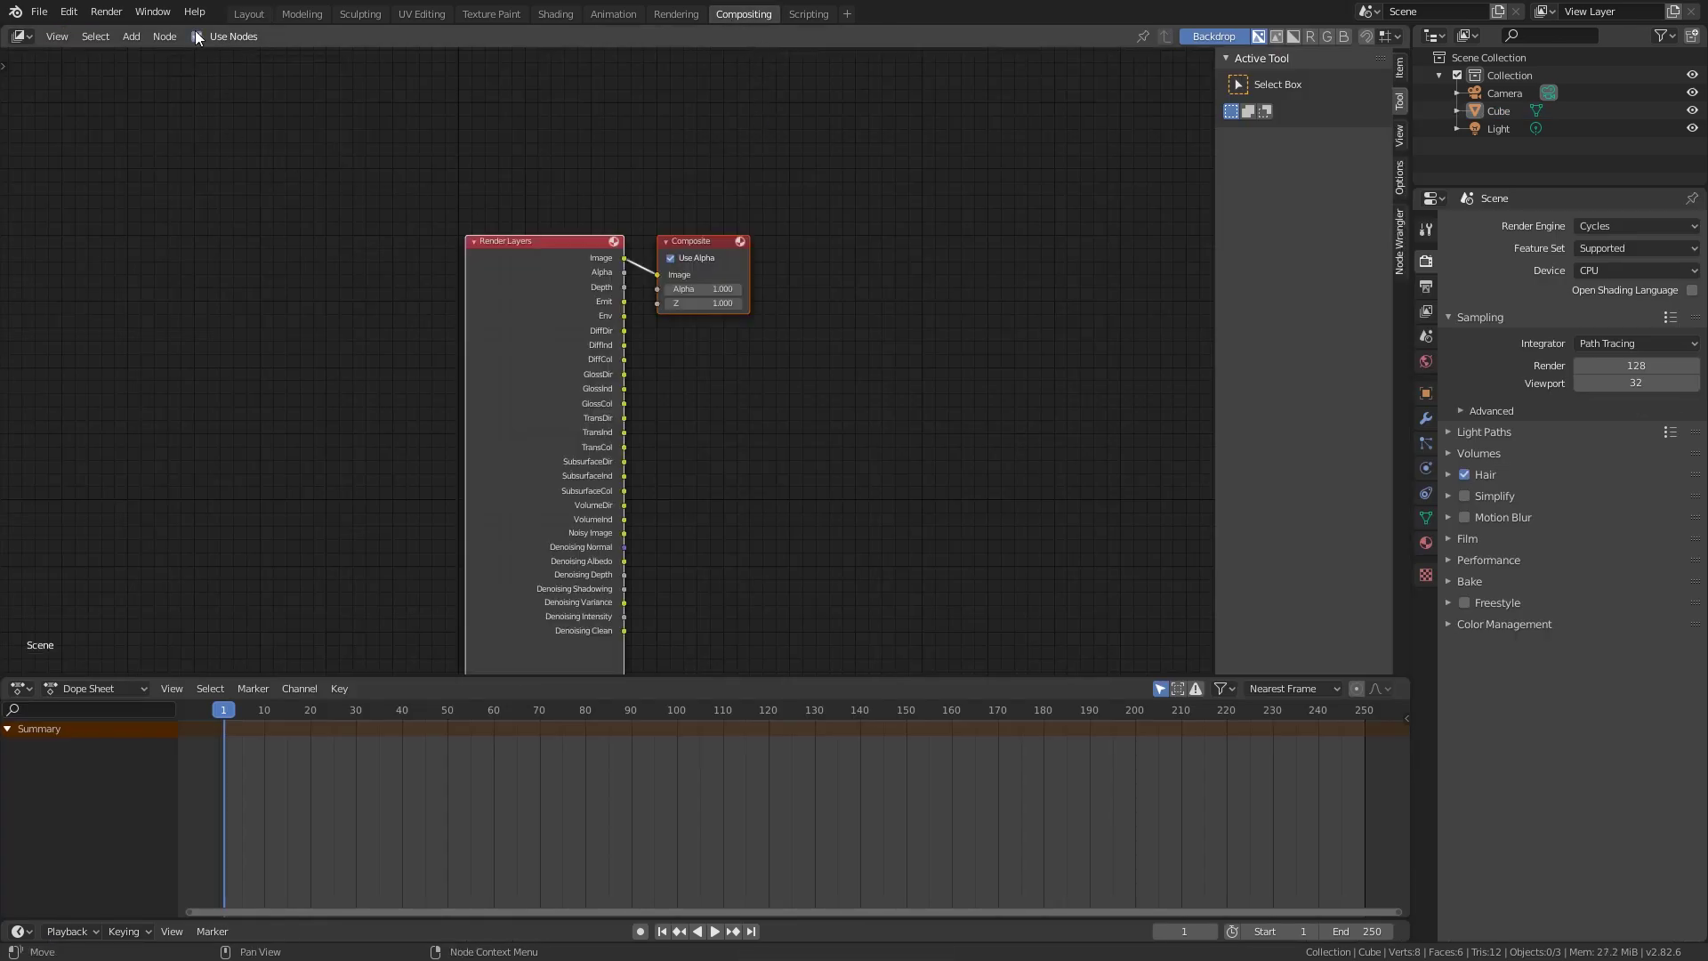
click(524, 386)
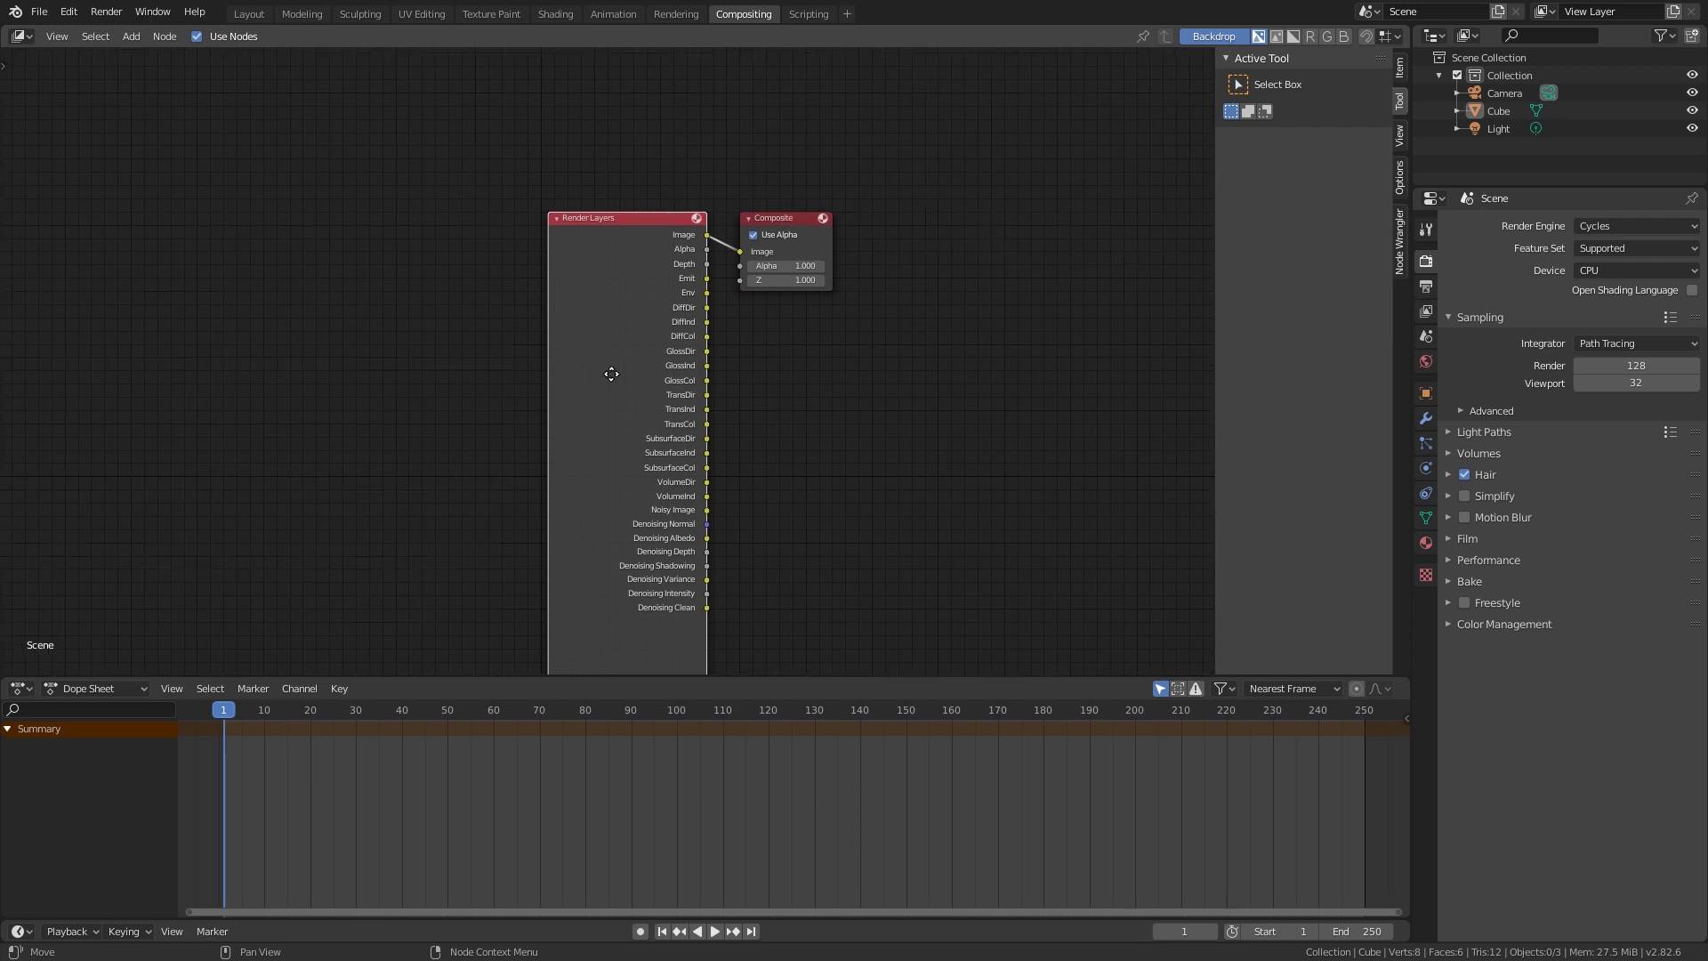
middle_drag(421, 409, 808, 352)
mouse_move(814, 351)
mouse_down()
mouse_move(299, 338)
mouse_move(367, 334)
mouse_up()
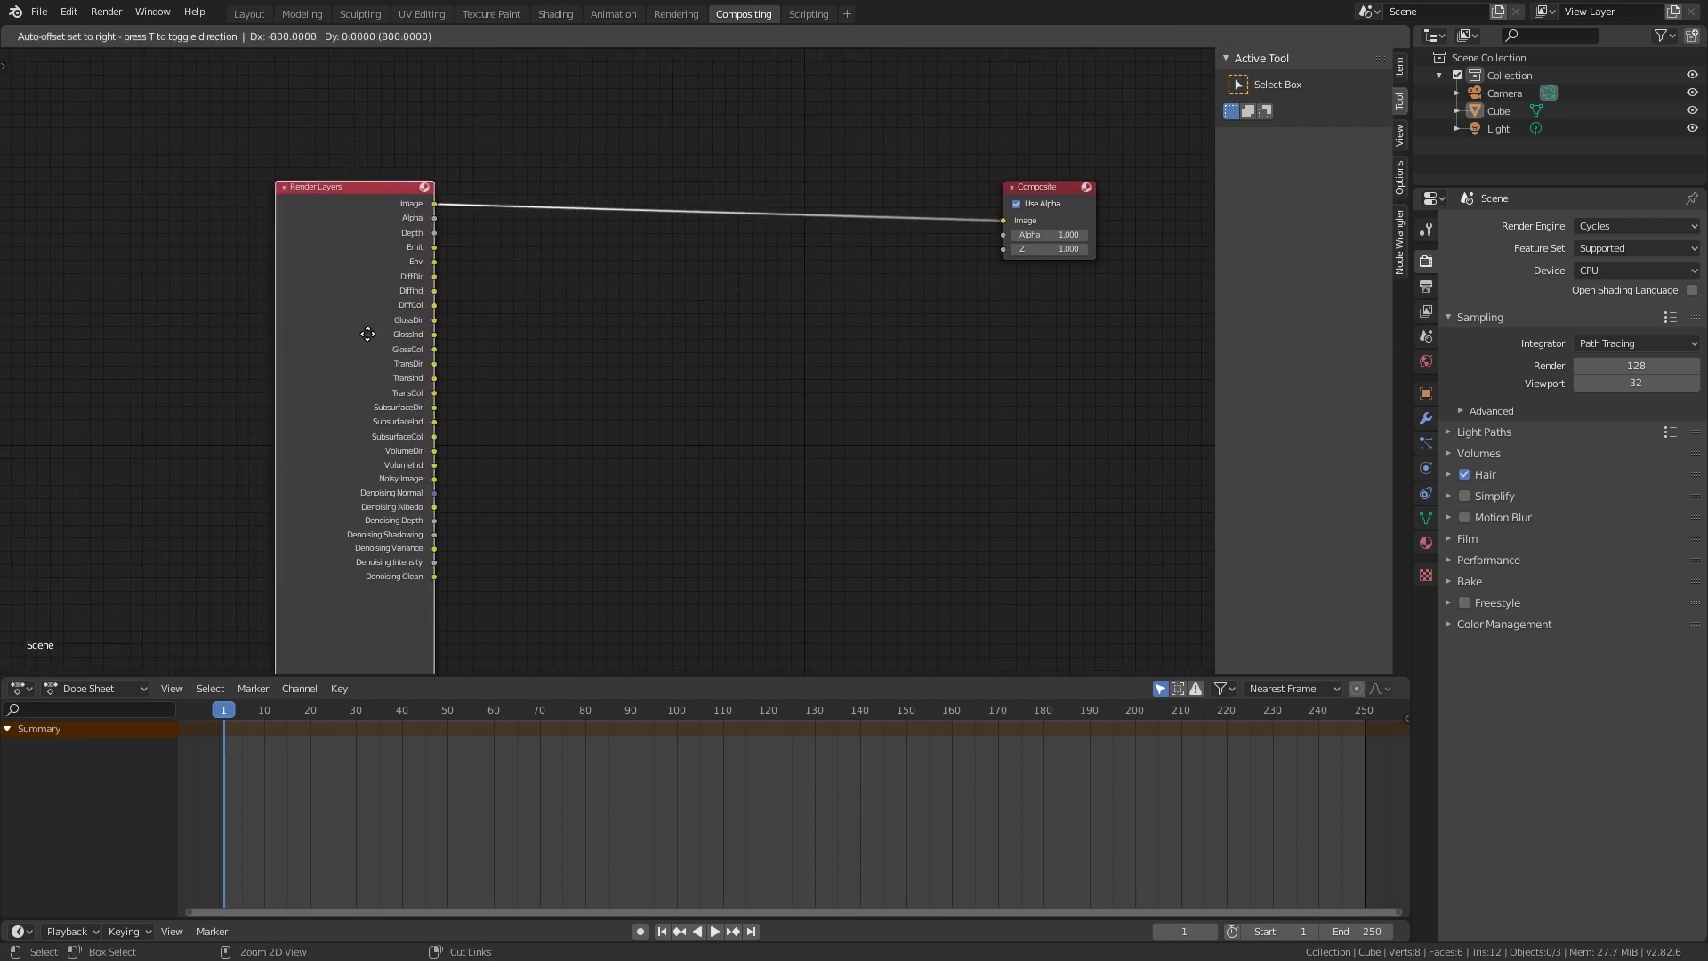
ctrl+scroll(502, 370, right, 3)
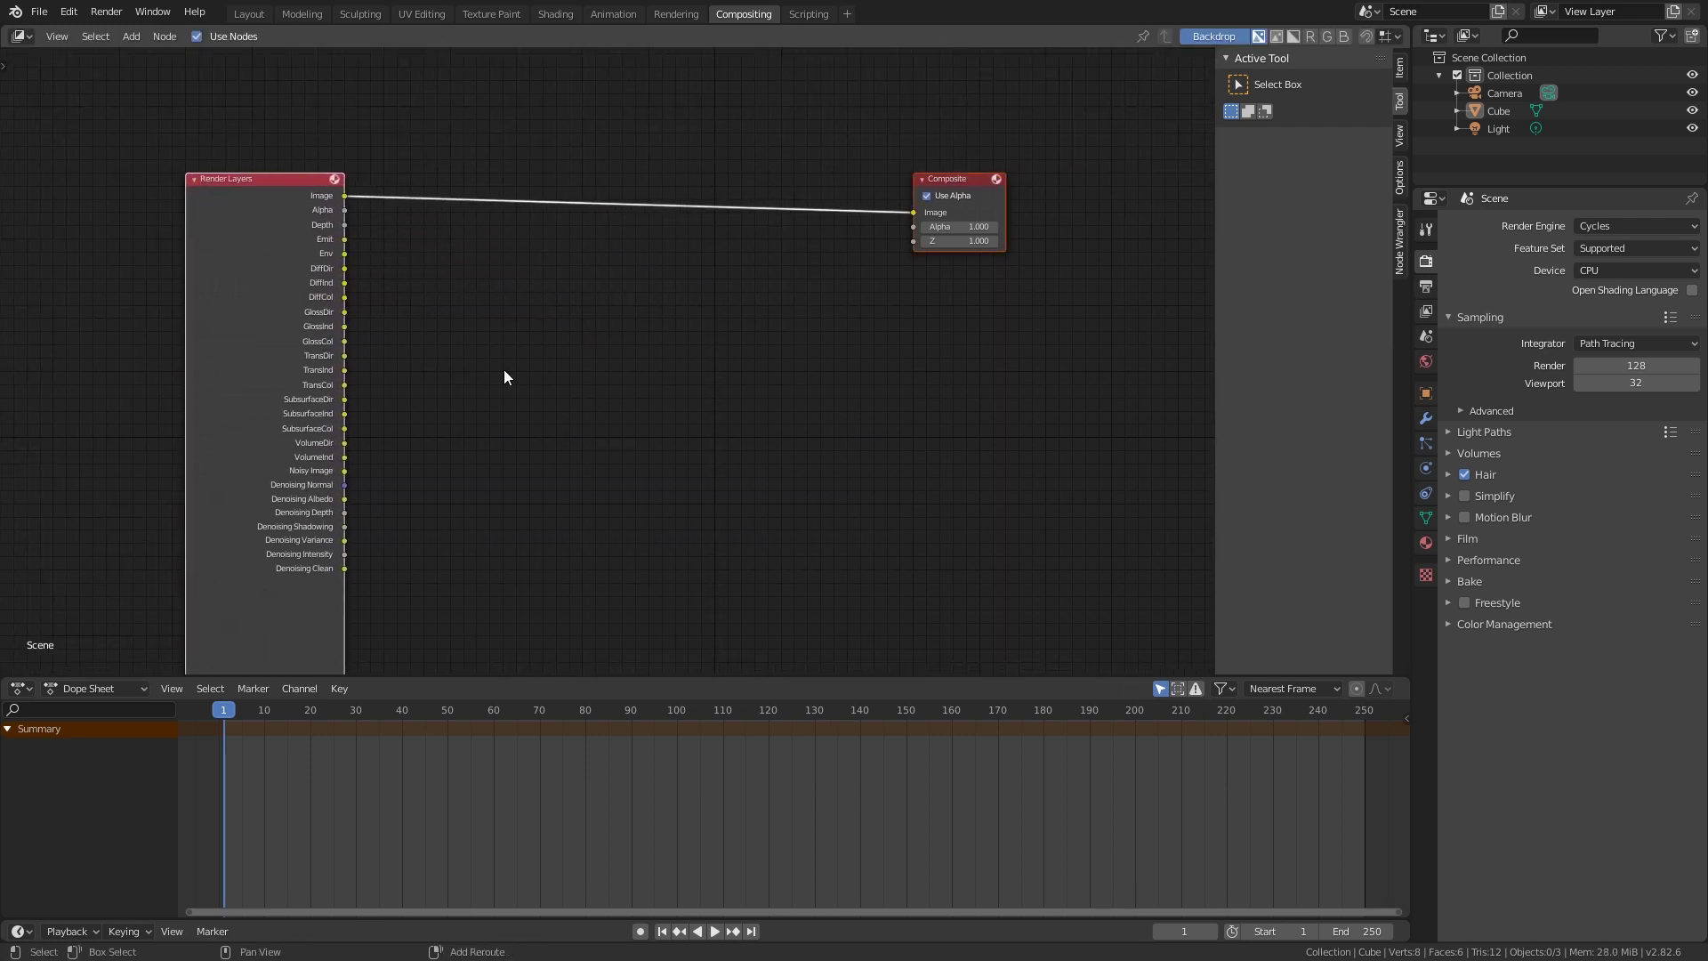
key(shift+a)
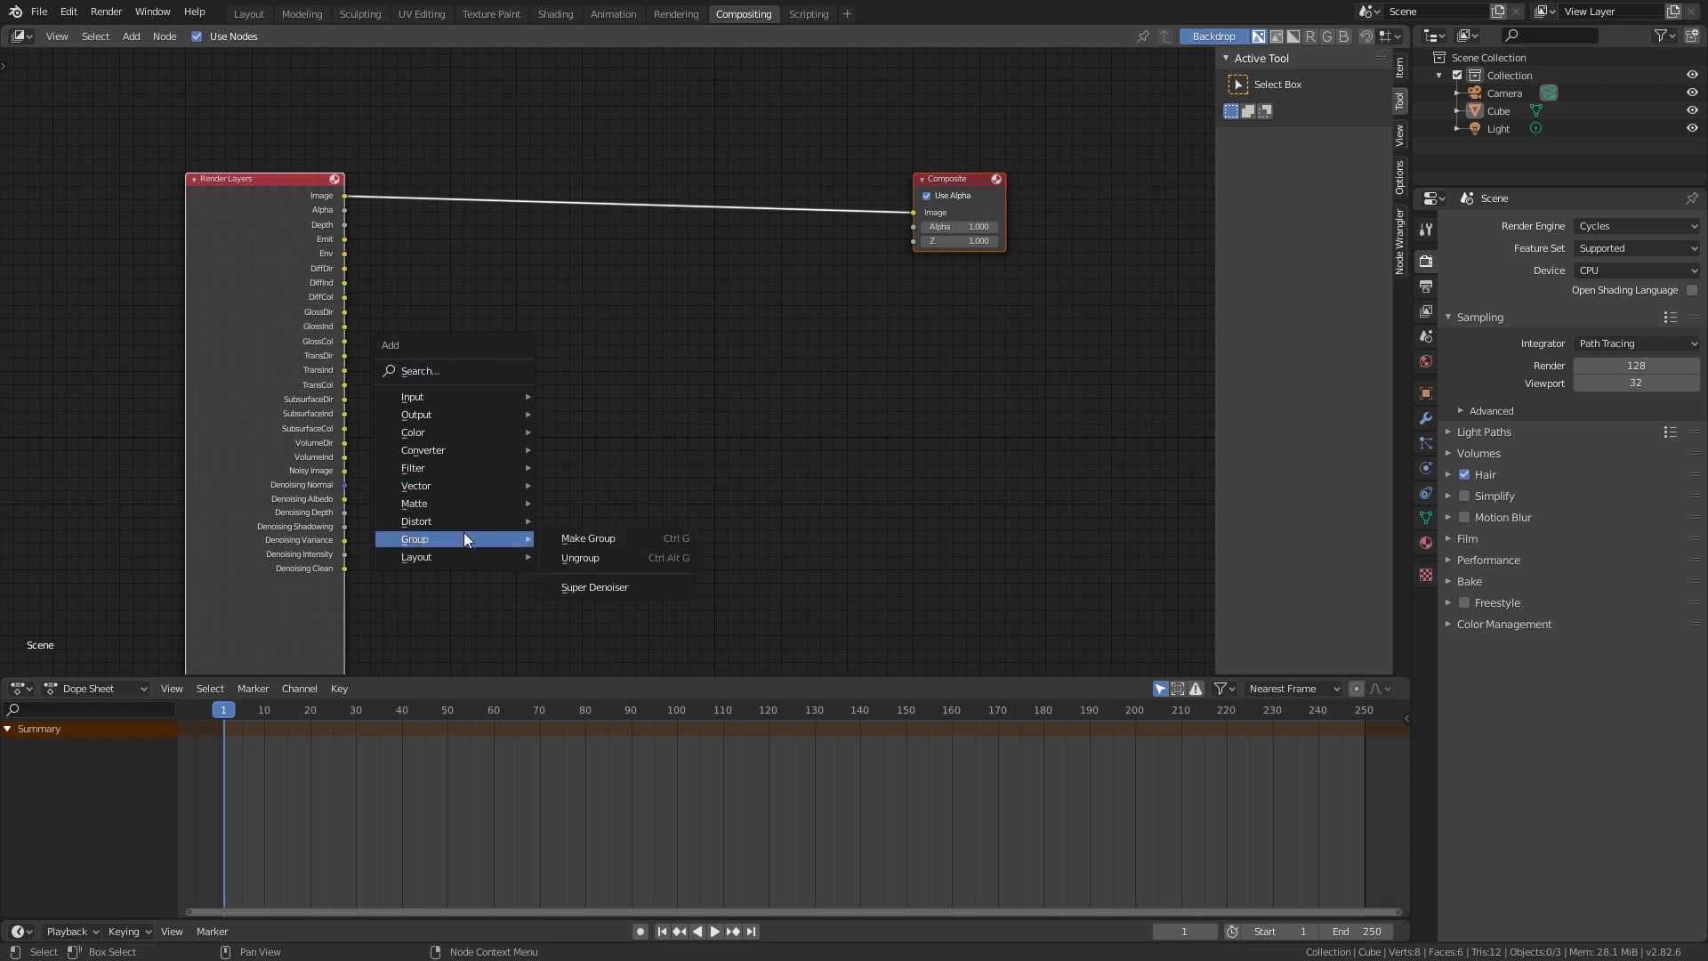
Step: Add a Super Denoiser group node beside Render Layers, ahead of Composite
click(600, 586)
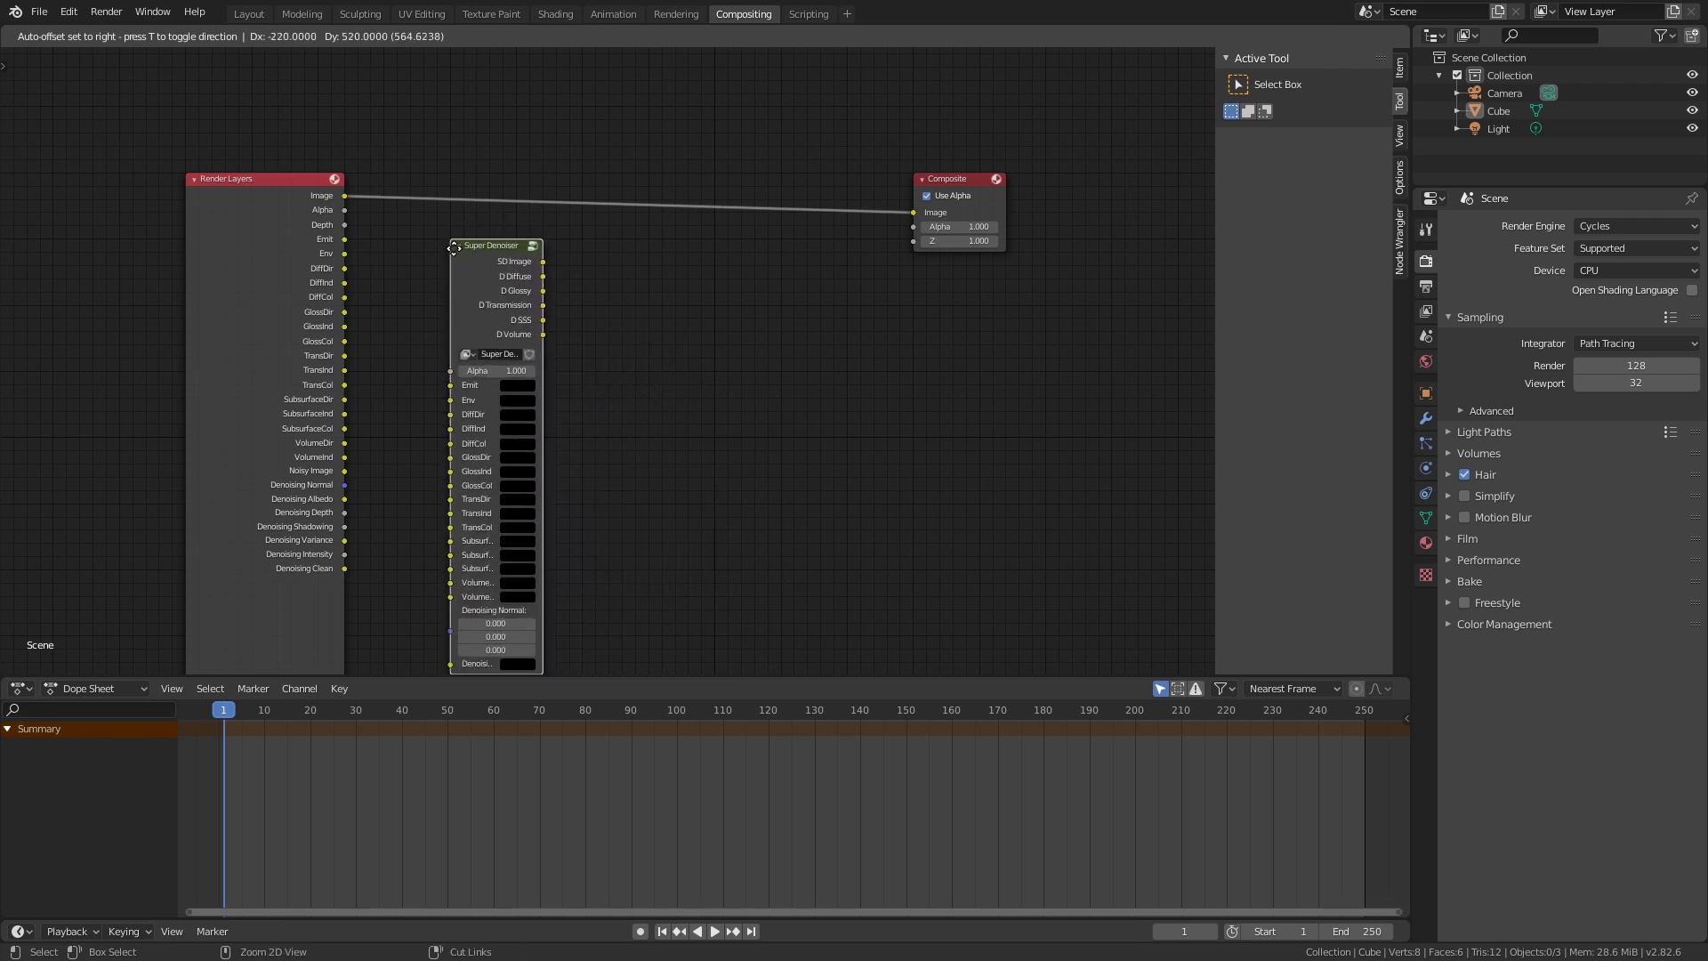
click(443, 235)
middle_drag(394, 319, 422, 303)
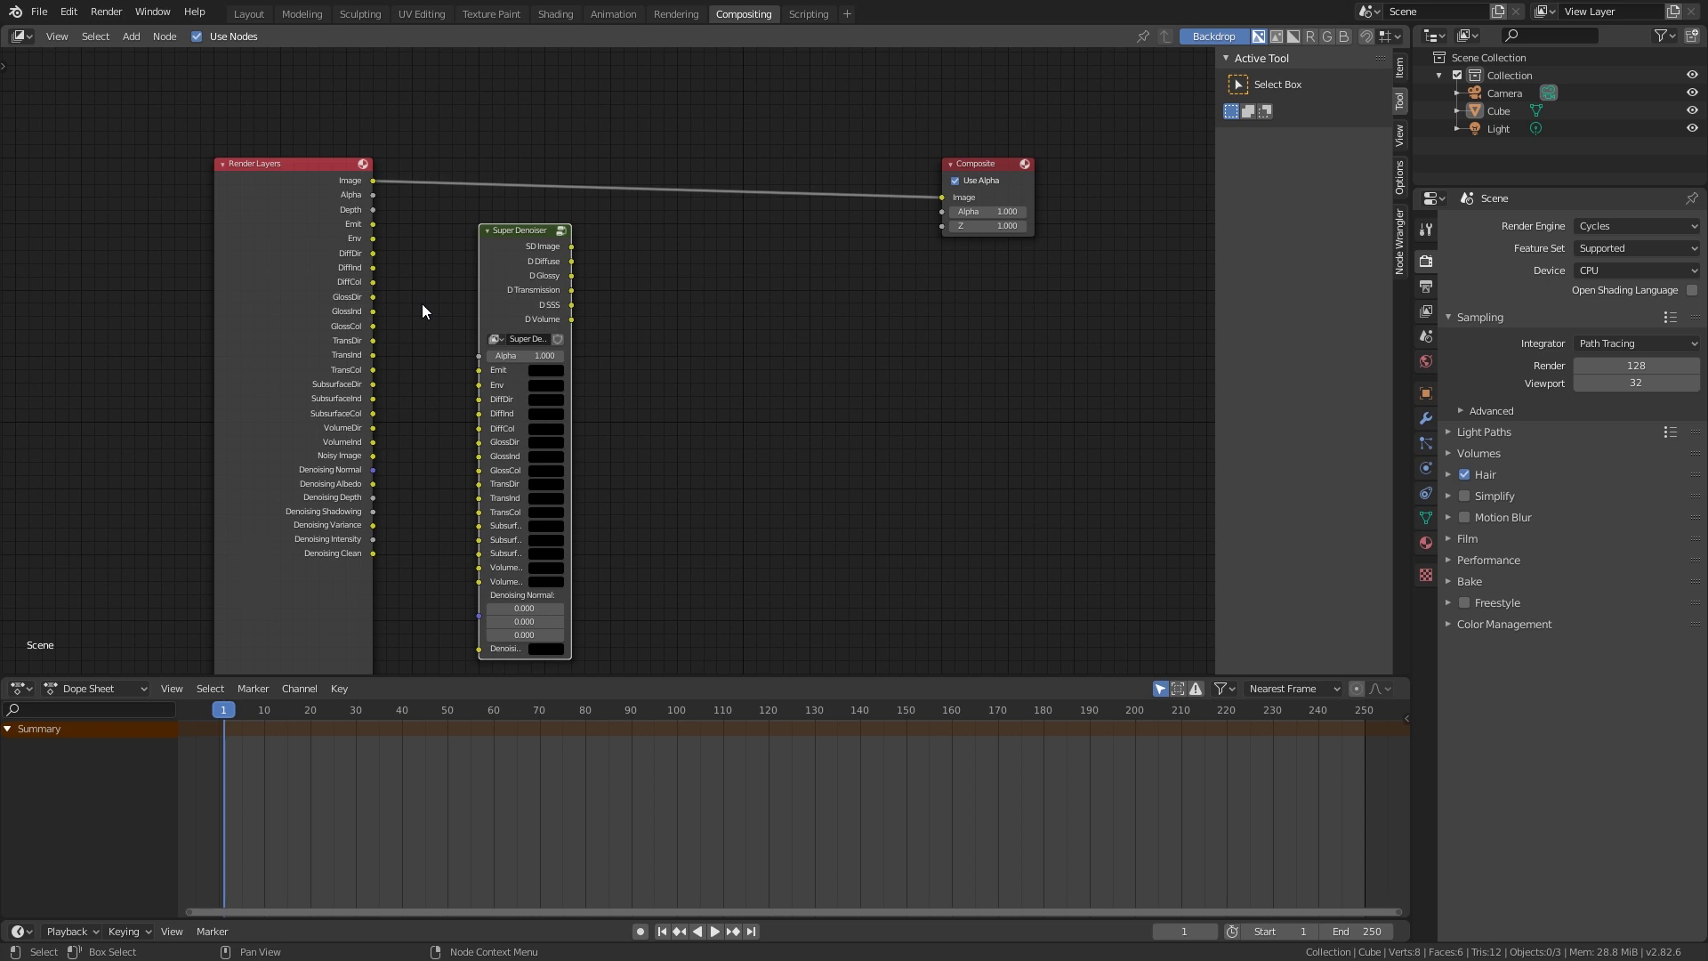
Step: Link the Alpha, Emit, Env and DiffDir passes to the Super Denoiser inputs
key(alt)
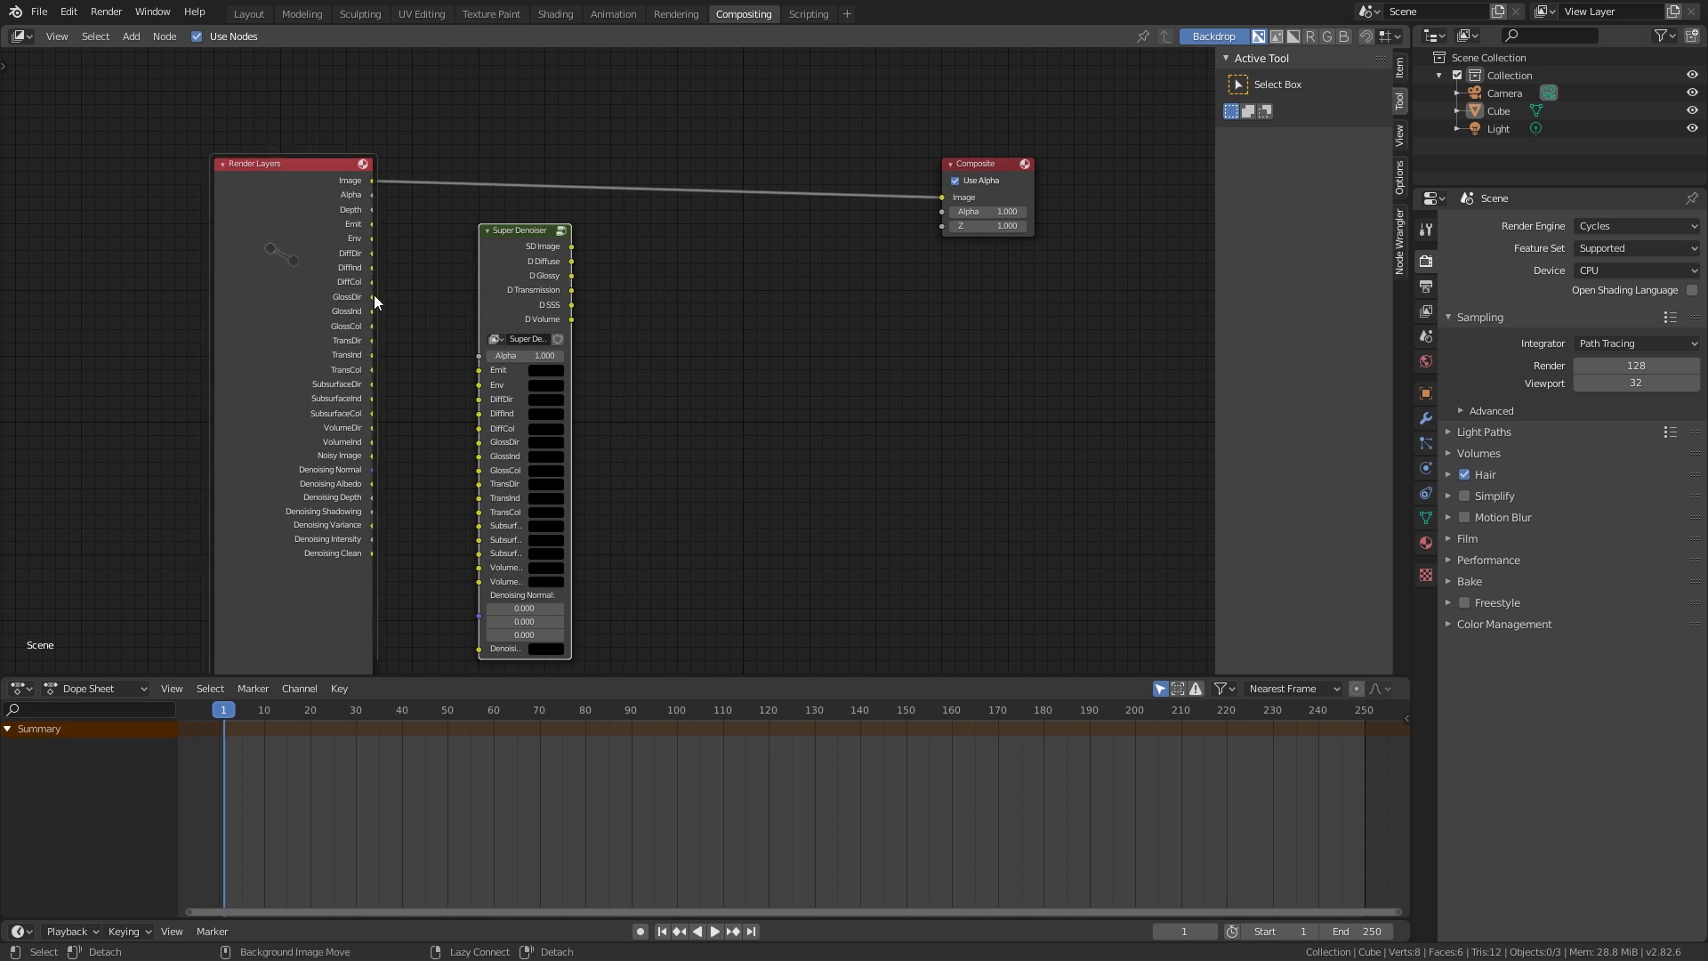
alt+right_drag(270, 247, 507, 375)
alt+right_drag(290, 302, 514, 388)
alt+right_drag(301, 334, 514, 400)
Step: Link the DiffInd through TransDir passes to the Super Denoiser
alt+right_drag(322, 401, 487, 421)
alt+right_drag(320, 414, 487, 441)
mouse_move(320, 440)
alt+right_down()
mouse_move(554, 450)
mouse_move(528, 454)
alt+right_up()
Step: Link TransInd through VolumeInd, feed SD Image into Composite Image, and raise the denoiser node
mouse_move(320, 461)
alt+right_down()
mouse_move(521, 461)
mouse_move(494, 481)
alt+right_up()
mouse_move(313, 480)
alt+right_down()
mouse_move(494, 488)
mouse_move(494, 604)
alt+right_up()
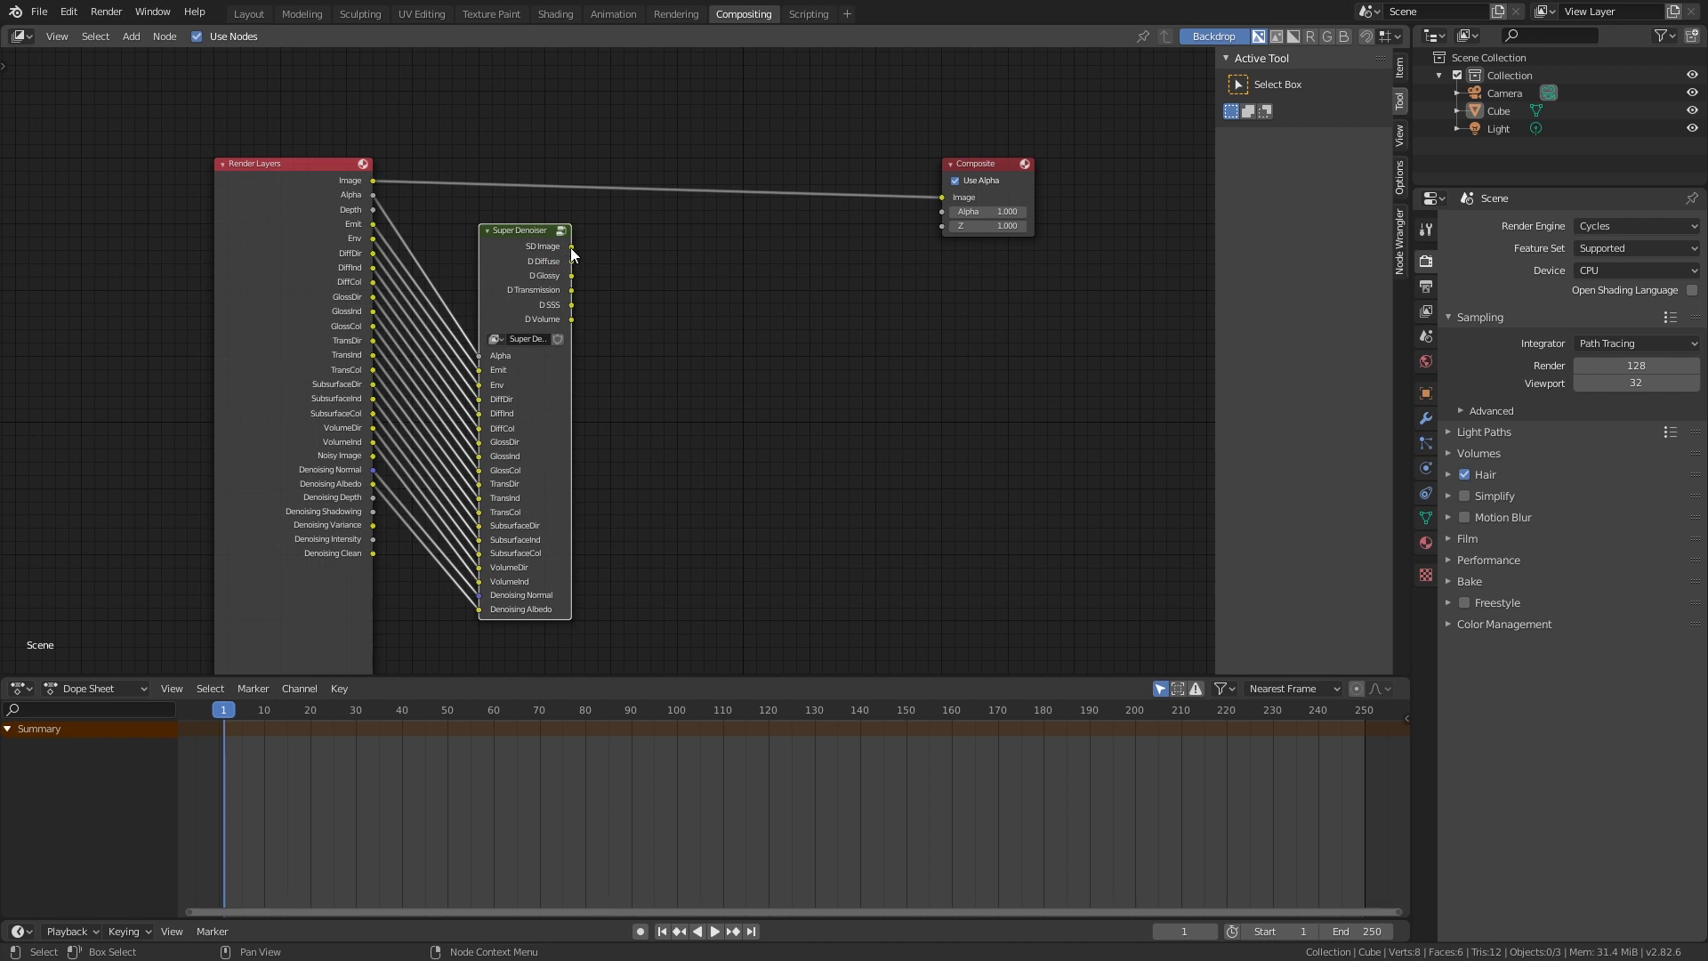
mouse_move(573, 246)
mouse_down()
mouse_move(958, 216)
mouse_move(937, 196)
mouse_up()
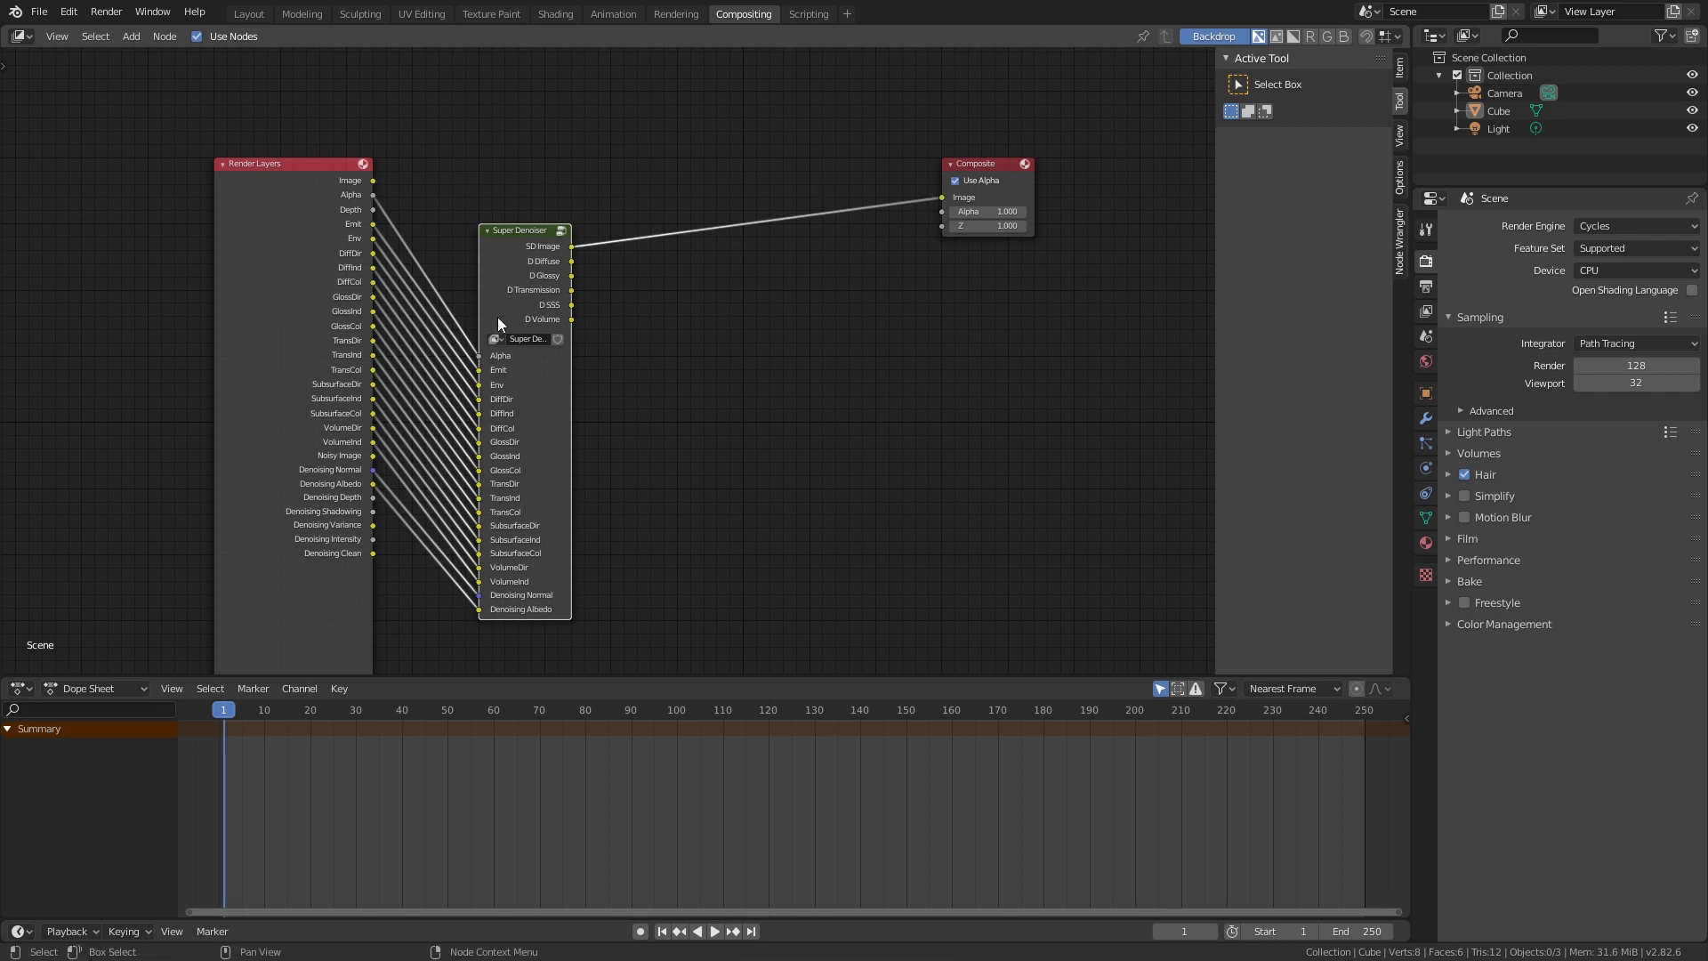
drag(498, 317, 599, 293)
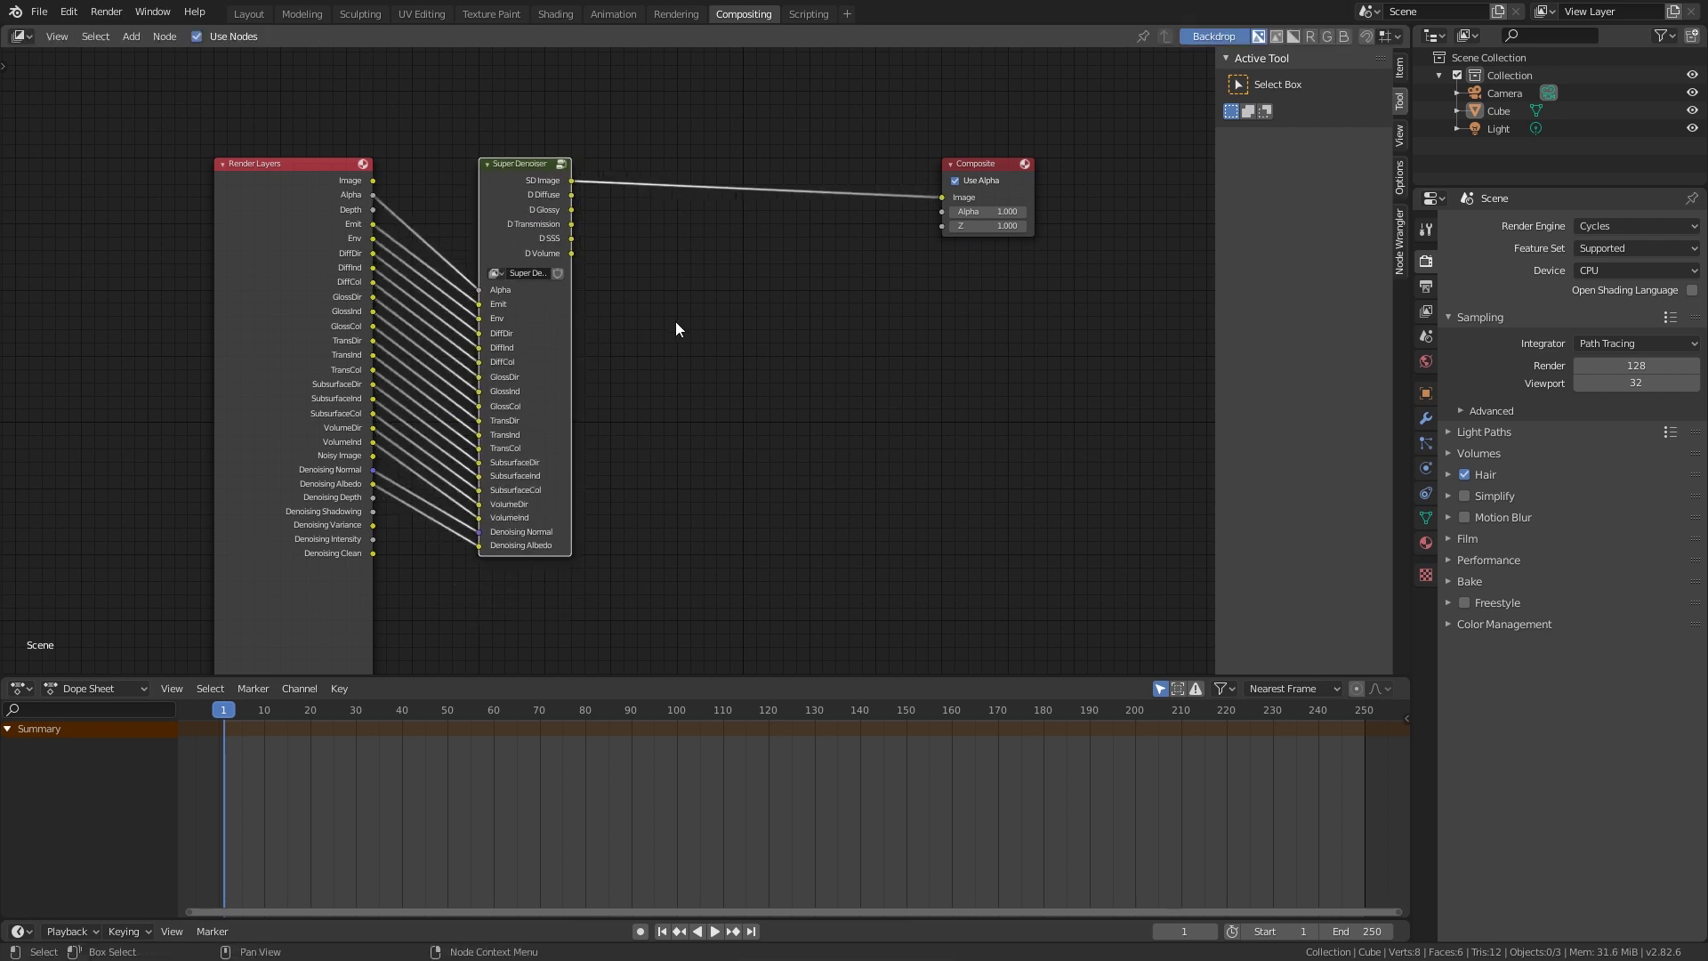